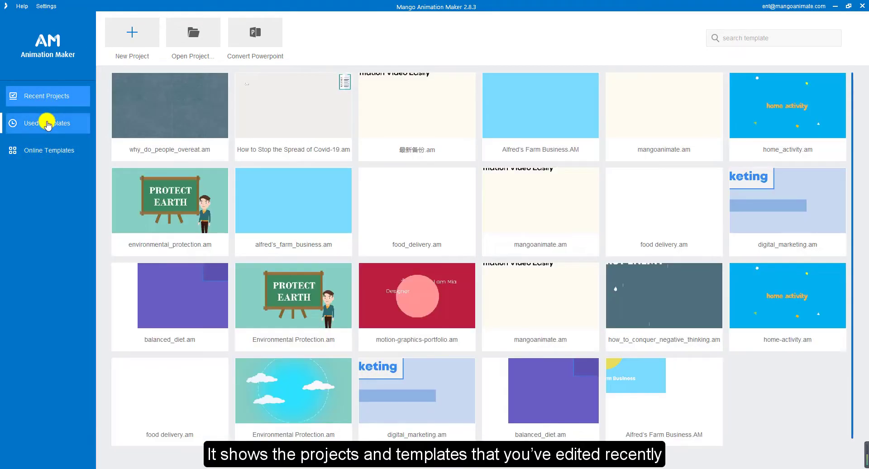
# Look through recent and online templates, then open why_do_people_overeat and scroll its six scene thumbnails
pyautogui.click(47, 123)
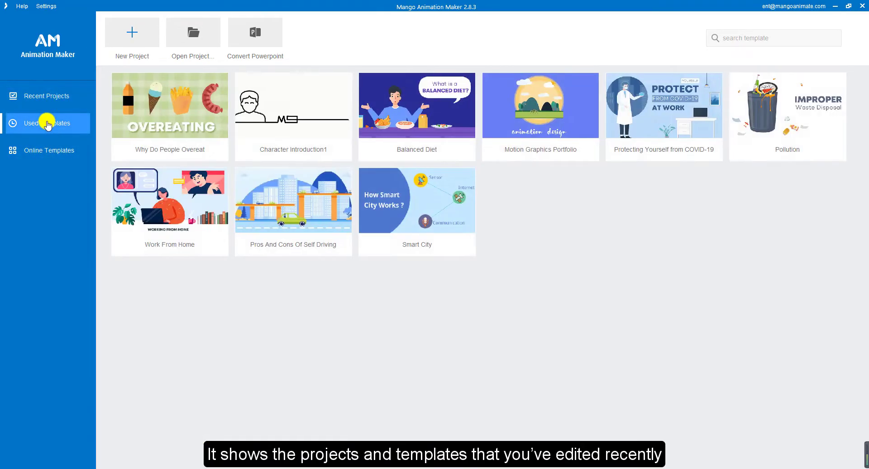
pyautogui.click(43, 150)
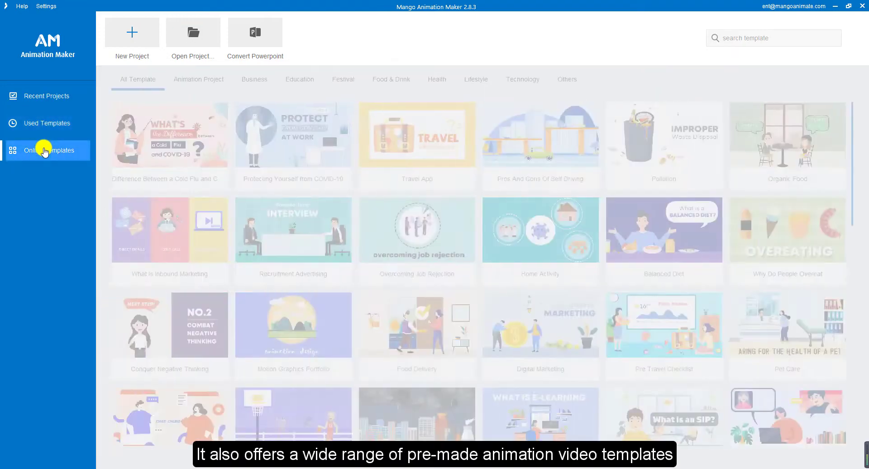
pyautogui.scroll(-3, 266, 172)
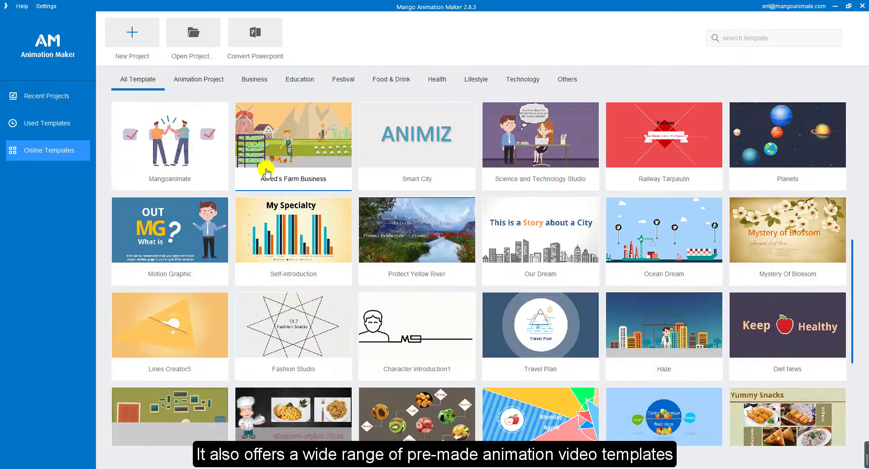
pyautogui.scroll(-8, 266, 172)
pyautogui.scroll(15, 267, 172)
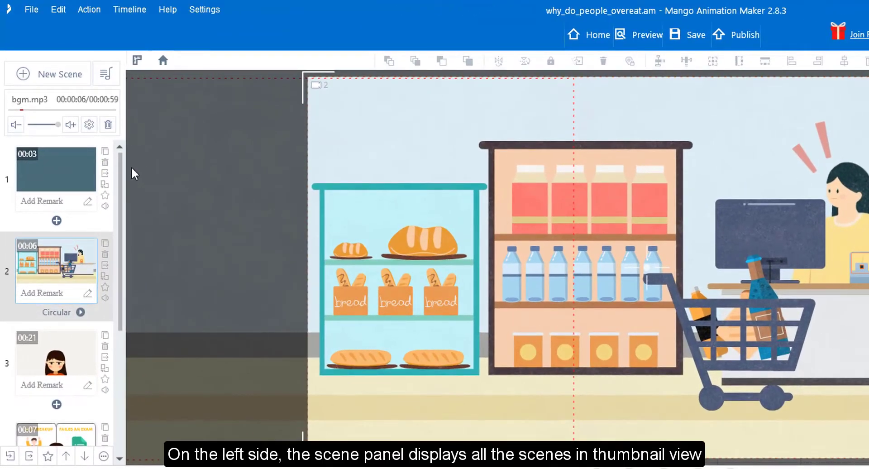
pyautogui.moveTo(122, 171); pyautogui.dragTo(120, 296)
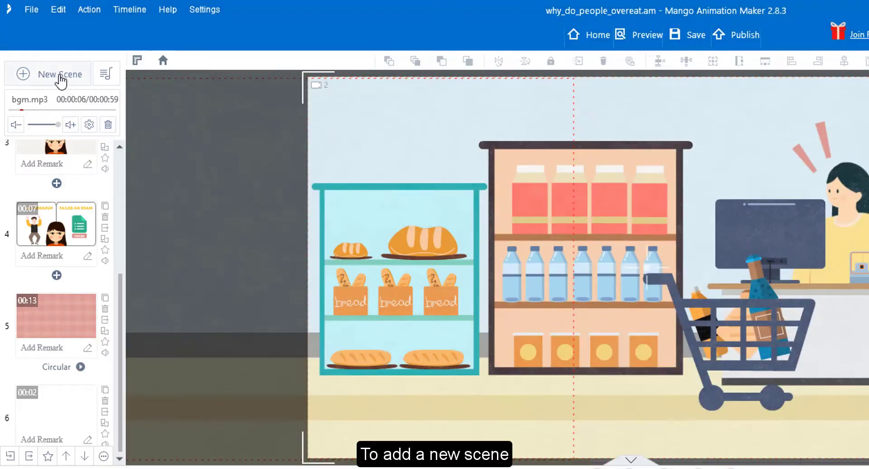
# Add a blank 10-second scene and drag it up to position 4, before the character scene
pyautogui.click(61, 81)
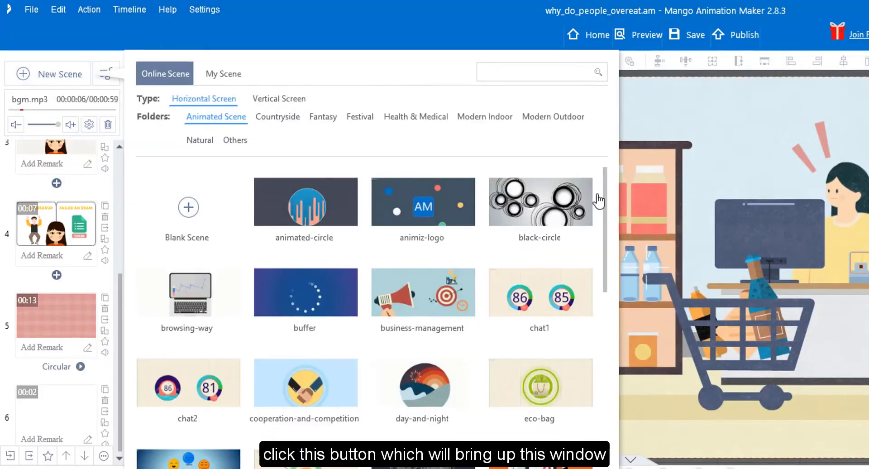
pyautogui.scroll(-2, 454, 199)
pyautogui.scroll(2, 454, 200)
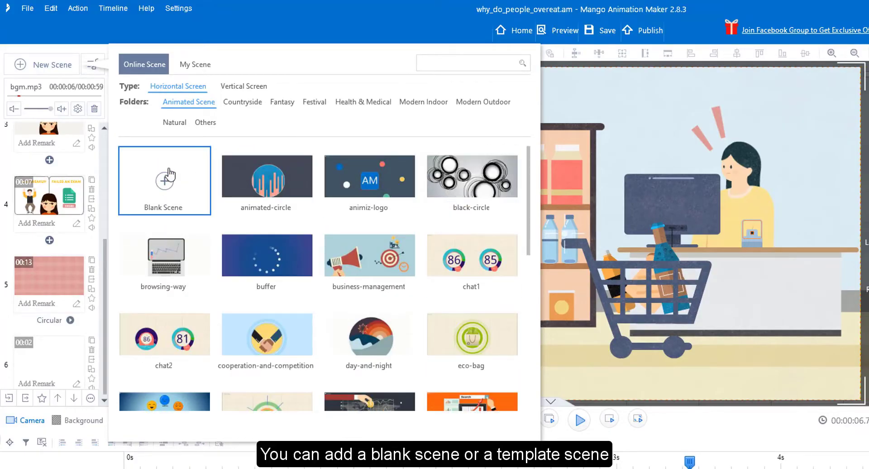
pyautogui.click(170, 175)
pyautogui.moveTo(56, 362); pyautogui.dragTo(59, 164)
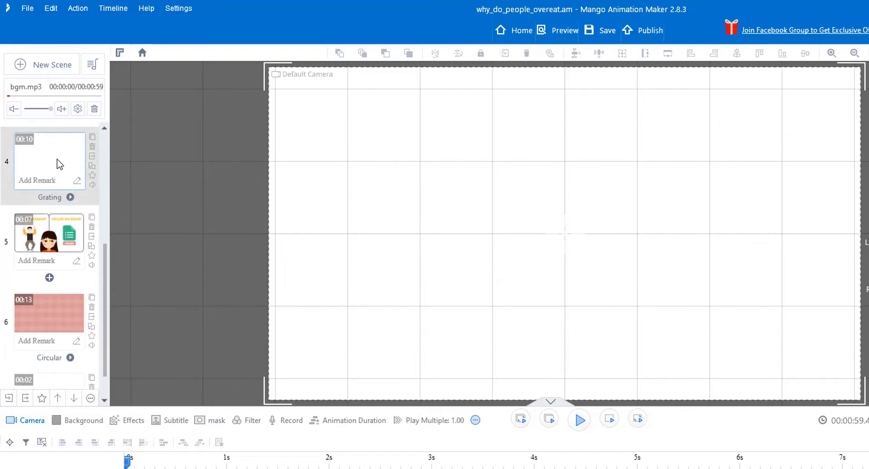
# Apply the Circular transition to scene 5 and play its preview
pyautogui.click(49, 278)
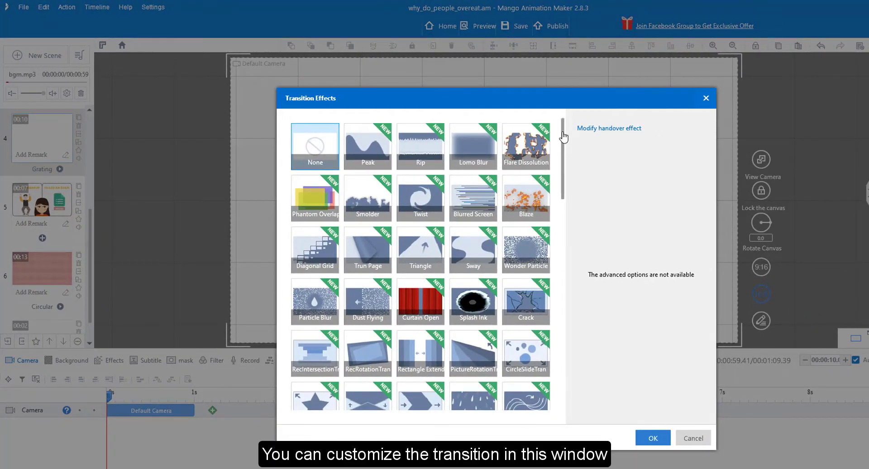
pyautogui.moveTo(564, 136); pyautogui.dragTo(543, 369)
pyautogui.click(520, 330)
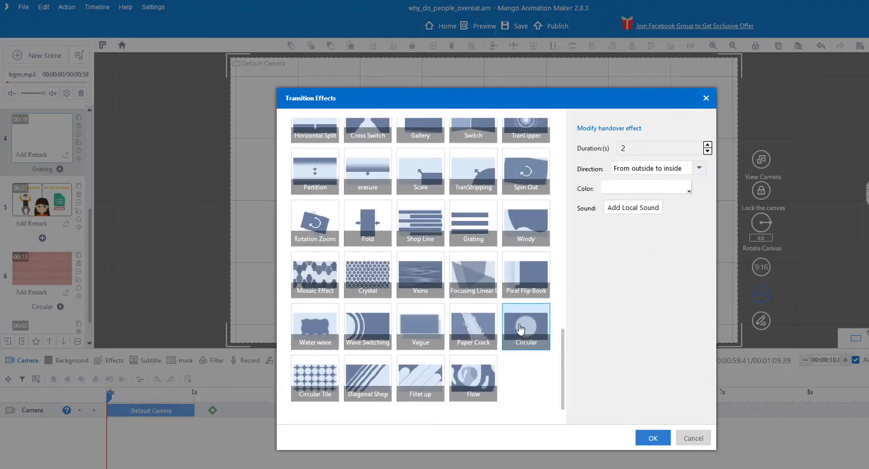
pyautogui.click(652, 438)
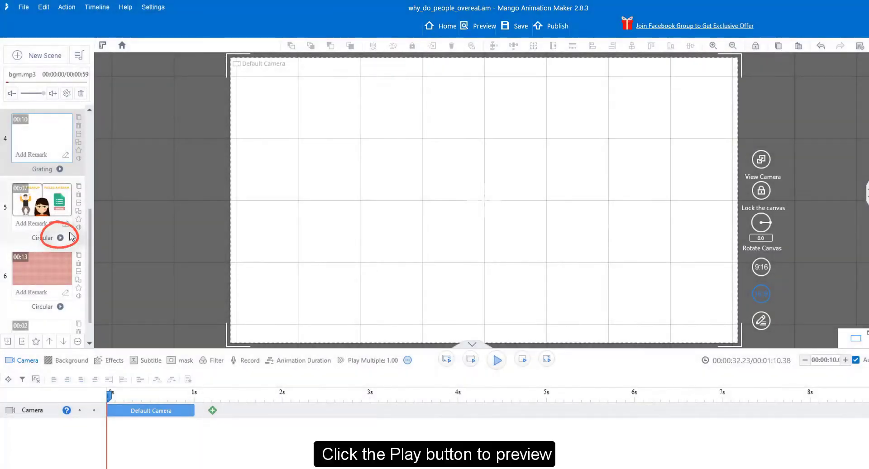
pyautogui.click(60, 238)
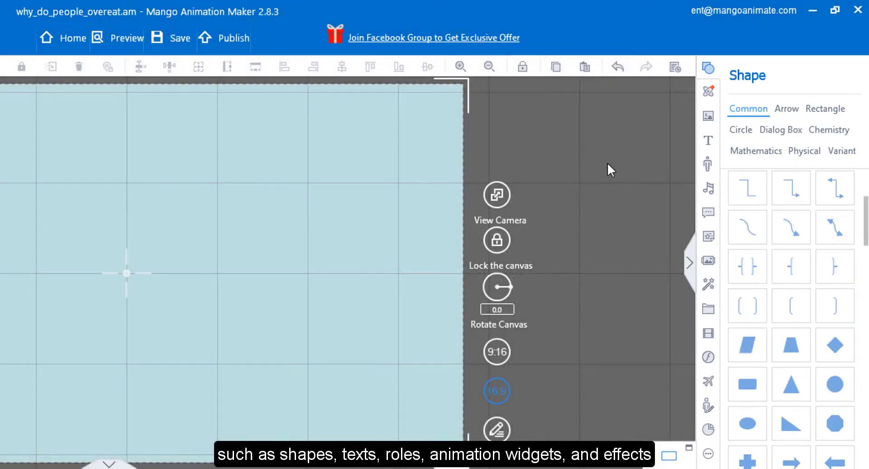
# Browse the Text assets and online Animation Widgets, then close the widget library
pyautogui.click(714, 141)
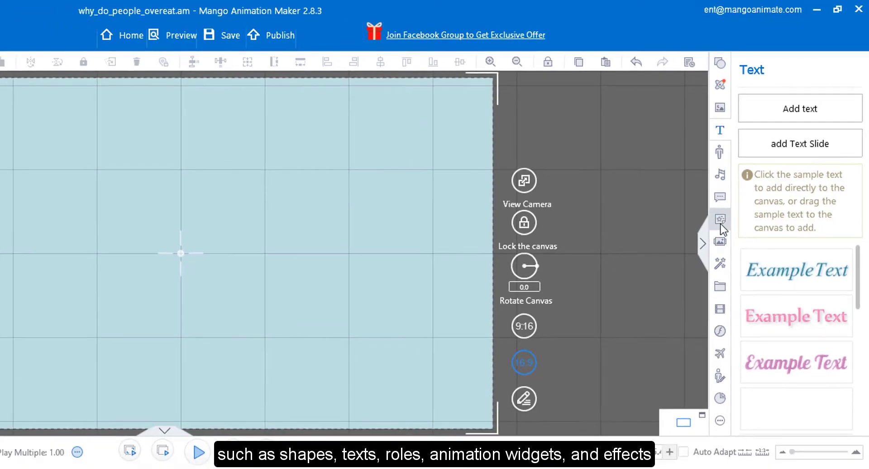
pyautogui.click(709, 236)
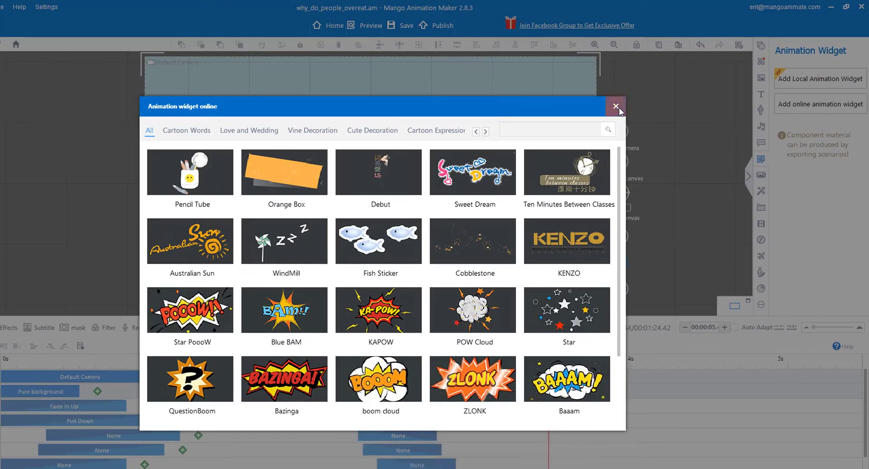
pyautogui.click(616, 106)
# Place a triangle from the Shape assets on the canvas and set its fill to red
pyautogui.click(761, 45)
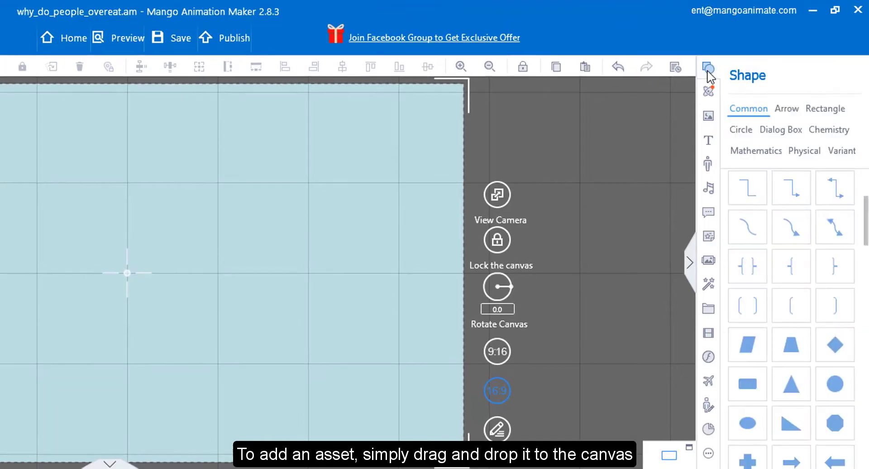
pyautogui.moveTo(793, 384); pyautogui.dragTo(345, 273)
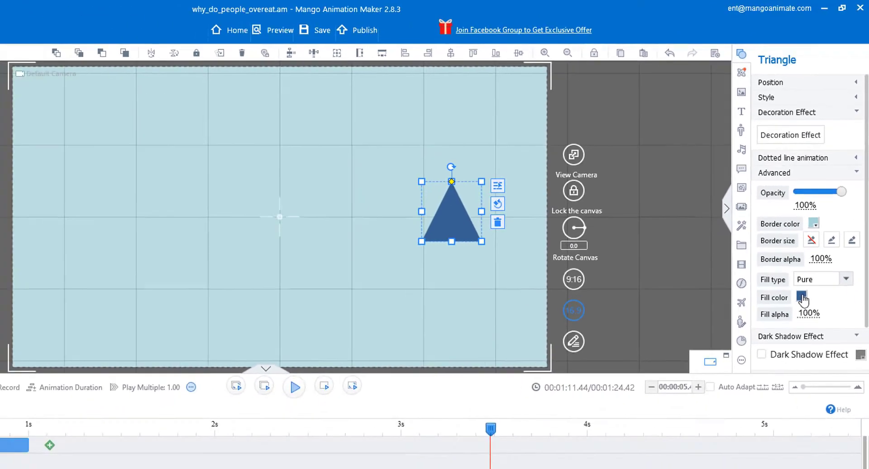
pyautogui.click(786, 374)
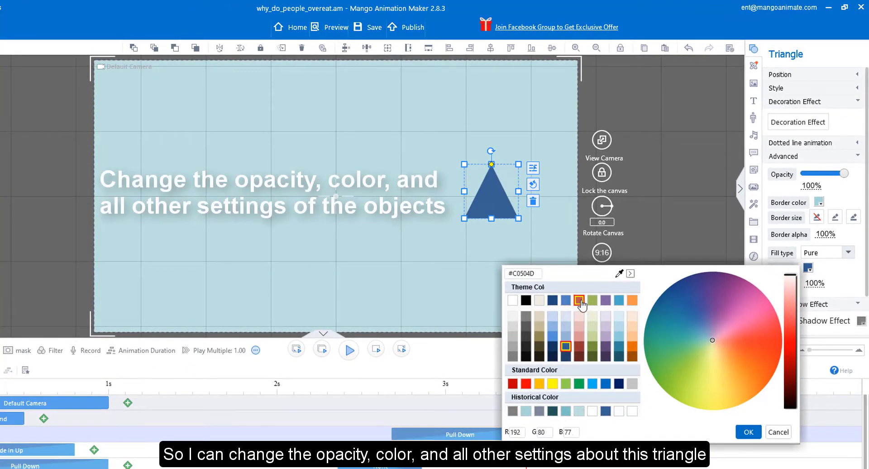
pyautogui.click(749, 433)
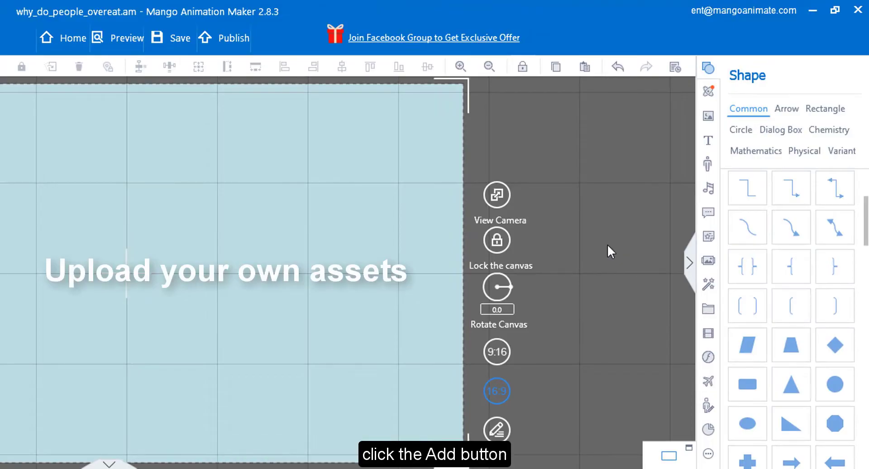
# Import board.svg as a local image and shift it left on the canvas
pyautogui.click(708, 117)
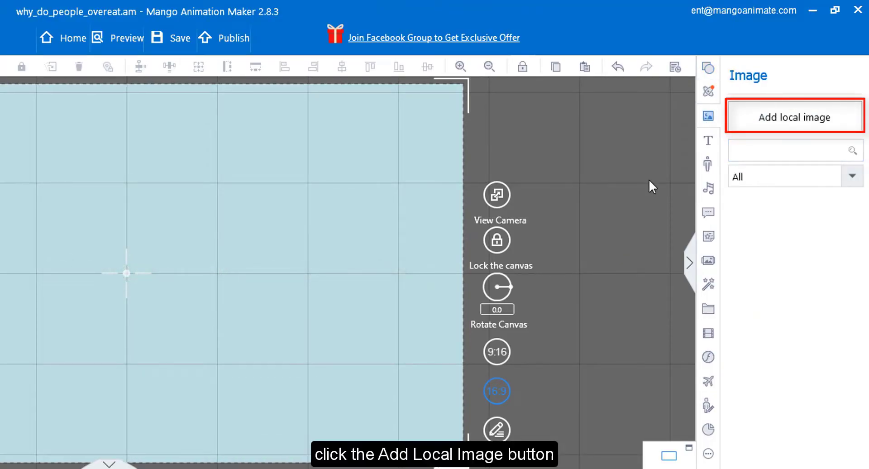
pyautogui.click(793, 118)
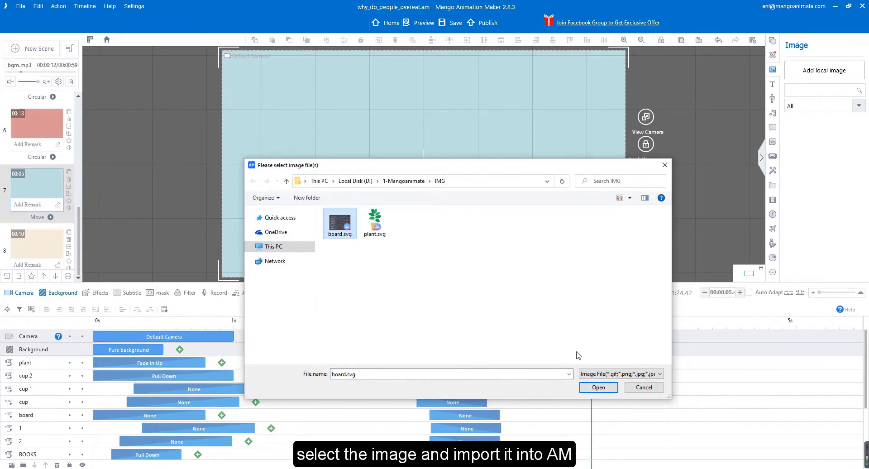
pyautogui.click(599, 388)
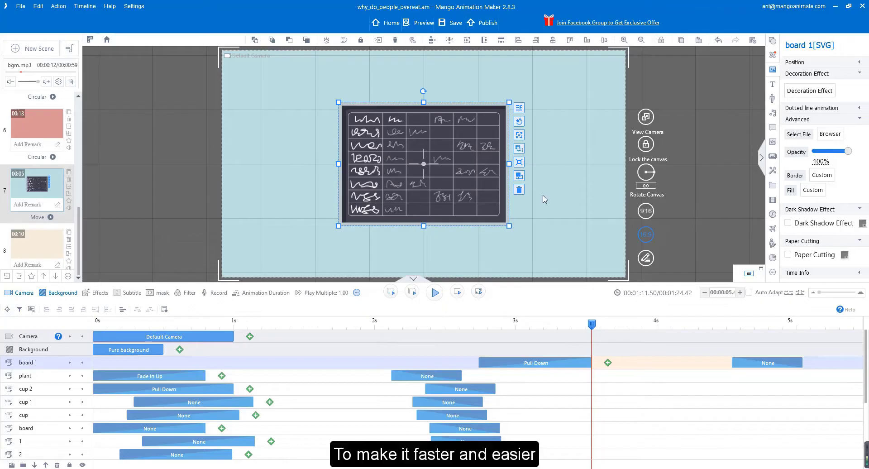
pyautogui.moveTo(454, 183); pyautogui.dragTo(397, 182)
# Drag plant.svg from the image folder onto the canvas and move it right, away from the board
pyautogui.hotkey('alt', 'Tab')
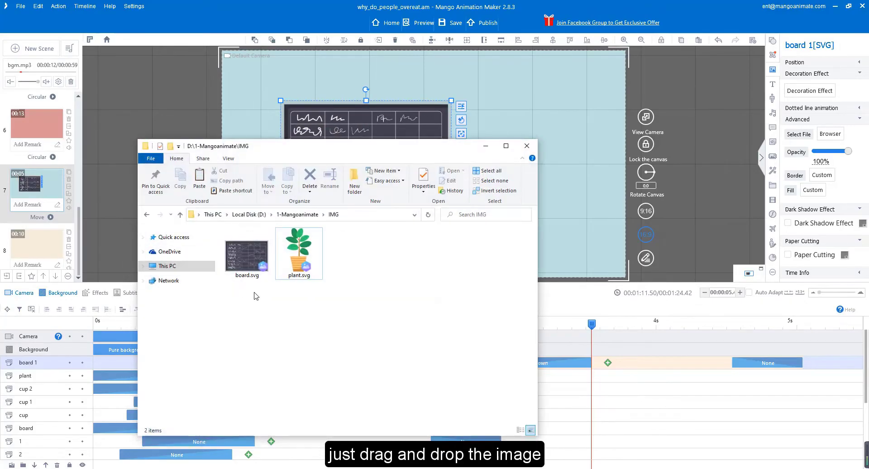
pyautogui.moveTo(497, 201); pyautogui.dragTo(565, 184)
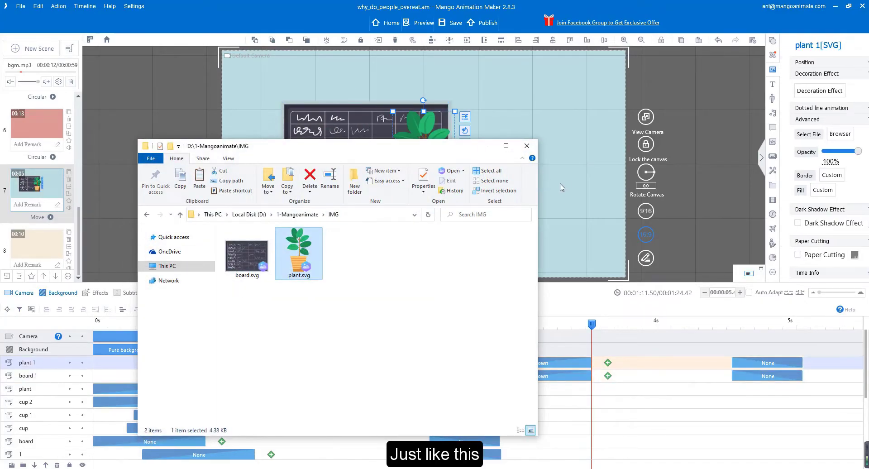
pyautogui.click(419, 161)
pyautogui.moveTo(419, 161); pyautogui.dragTo(508, 161)
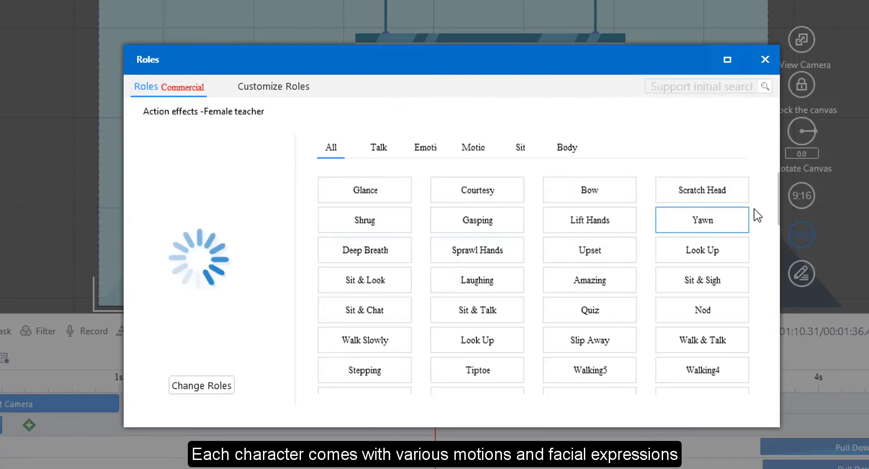
# Add the Female Teacher with the Introducing action, move her left of the desk, enlarge her, and play
pyautogui.moveTo(779, 202); pyautogui.dragTo(773, 280)
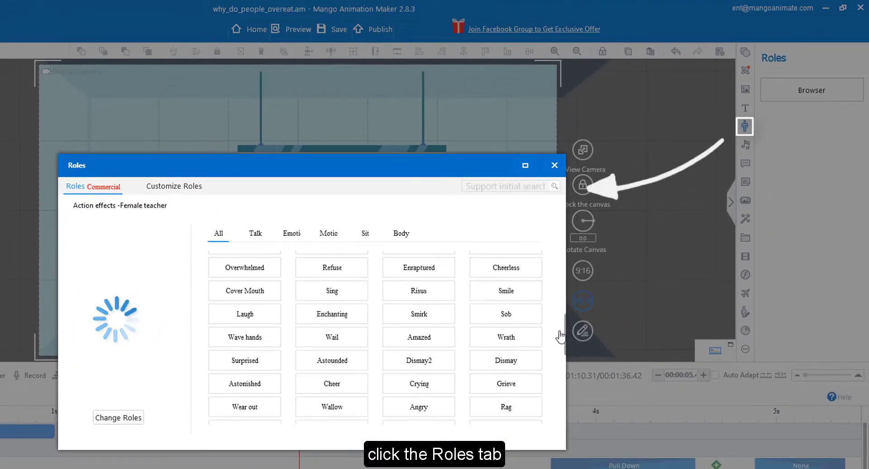
pyautogui.moveTo(561, 336); pyautogui.dragTo(555, 373)
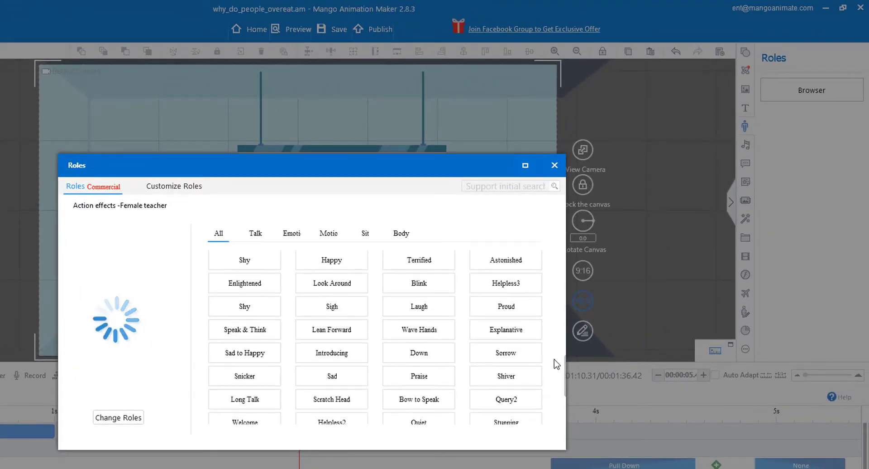
pyautogui.click(335, 354)
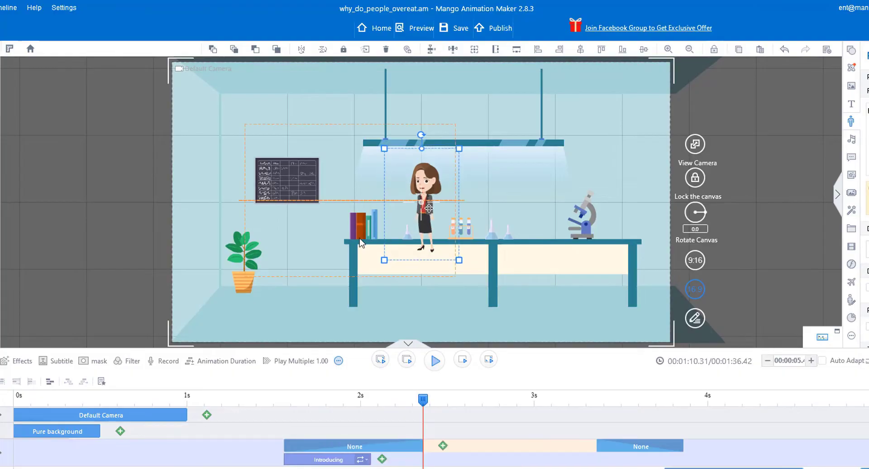
pyautogui.moveTo(425, 213); pyautogui.dragTo(349, 271)
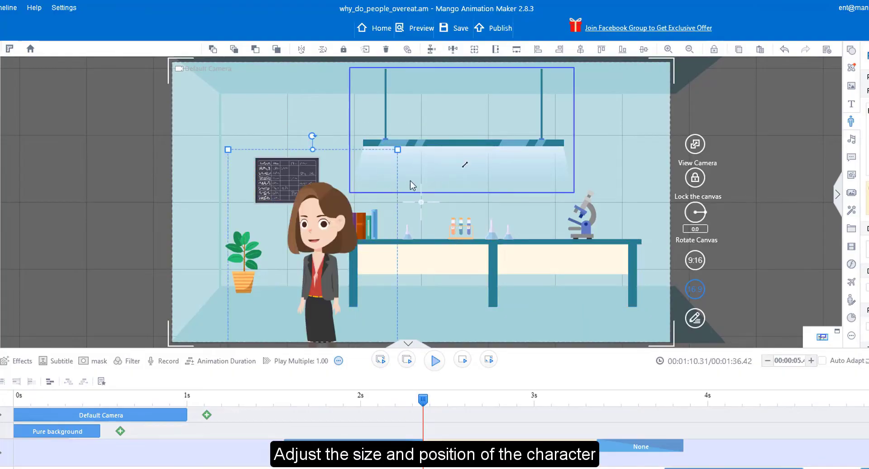
pyautogui.click(307, 185)
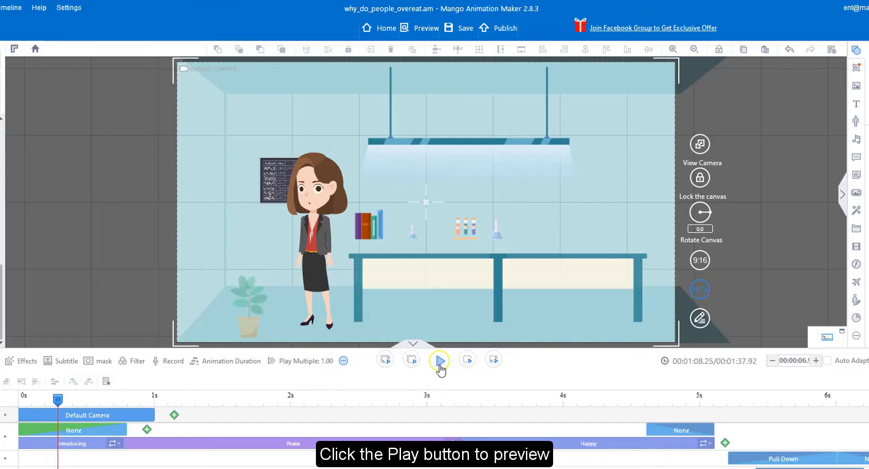
pyautogui.click(440, 360)
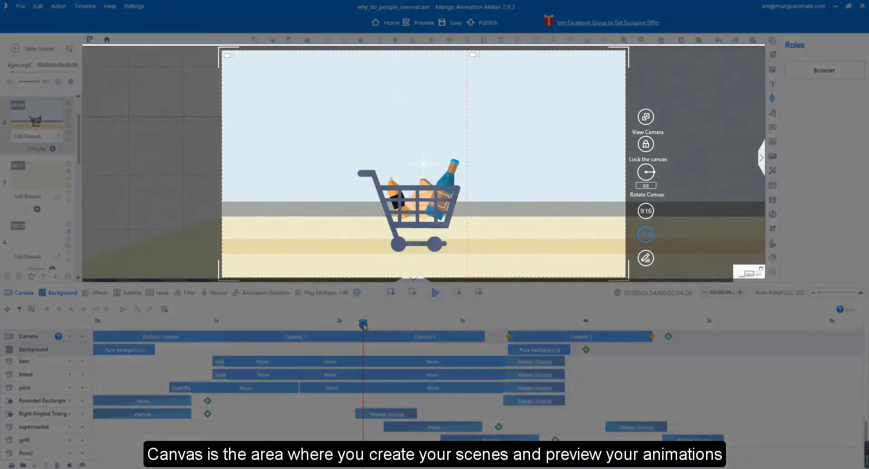
# Jump playback to about 3.3 seconds, then zoom and pan around the canvas
pyautogui.moveTo(365, 324); pyautogui.dragTo(502, 332)
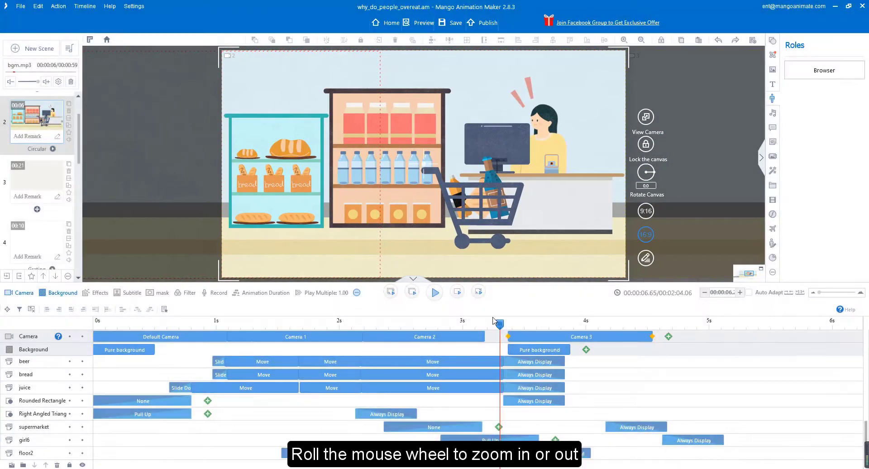
pyautogui.scroll(-5, 589, 160)
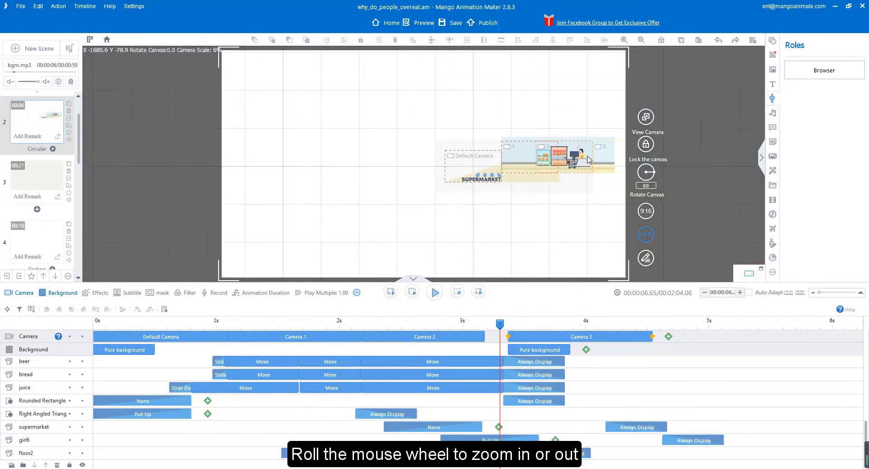
pyautogui.scroll(3, 589, 159)
pyautogui.scroll(-4, 588, 160)
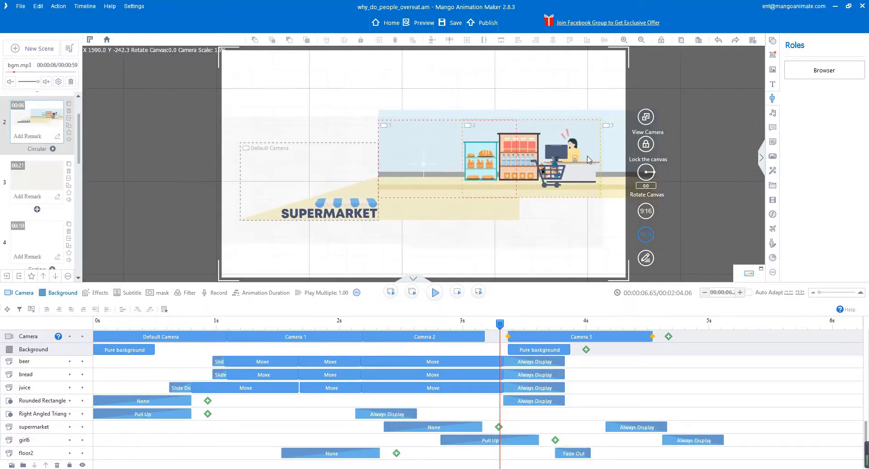
pyautogui.moveTo(570, 78); pyautogui.dragTo(501, 78)
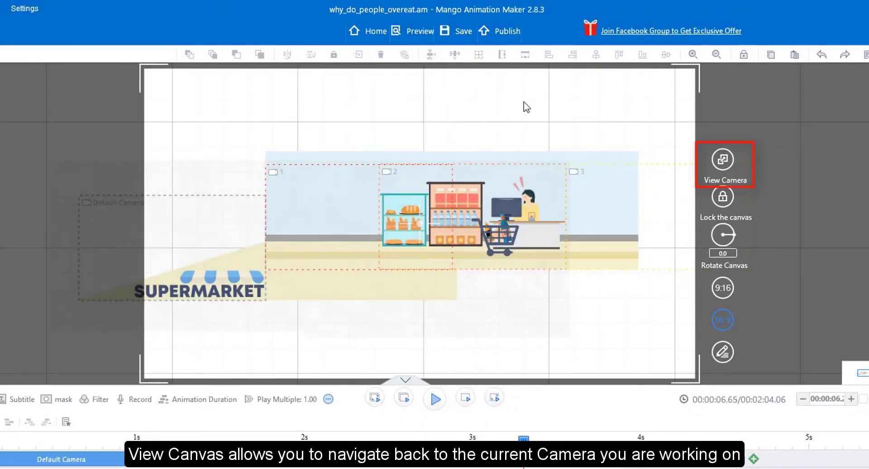
# Return to the camera view, rotate and reset it, try 9:16, go back to 16:9, and open Custom Ratio
pyautogui.click(724, 160)
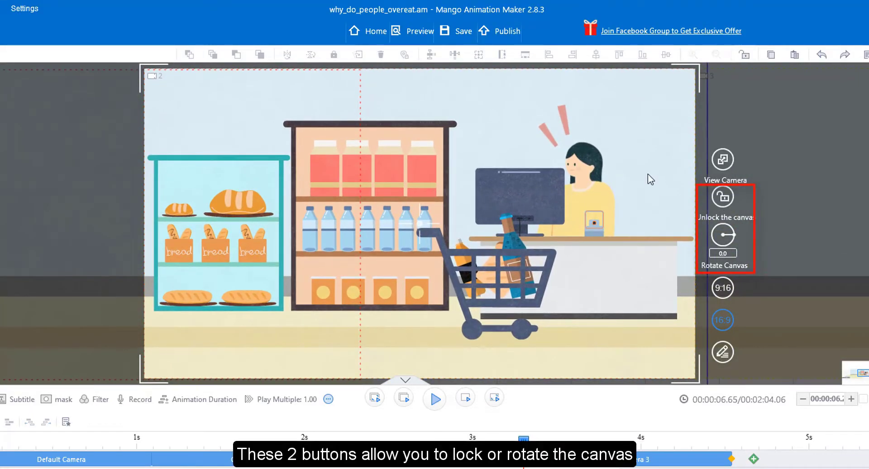
pyautogui.moveTo(733, 235); pyautogui.dragTo(726, 225)
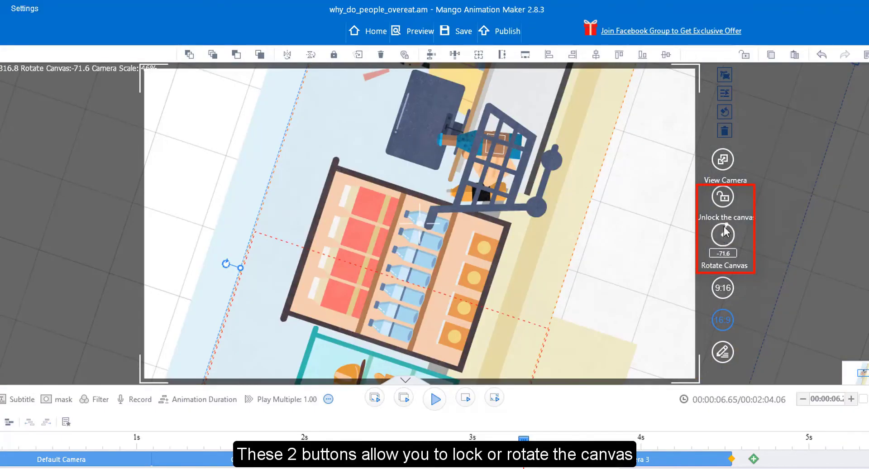
pyautogui.click(720, 169)
pyautogui.click(723, 288)
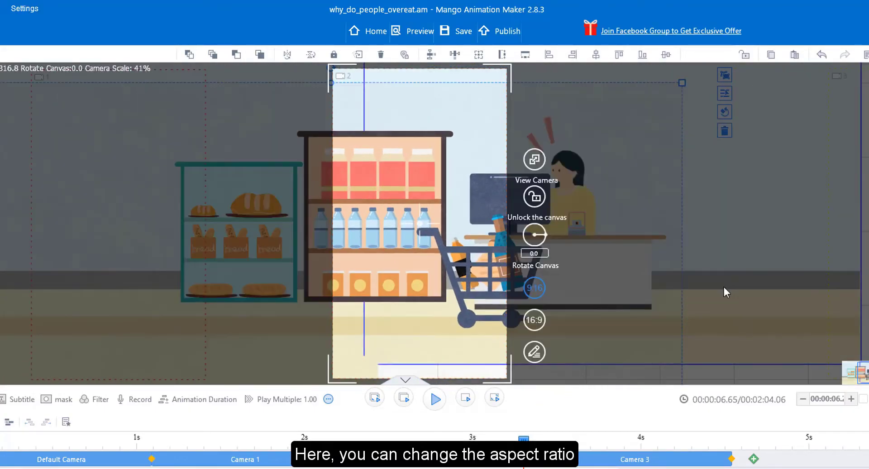
pyautogui.click(534, 323)
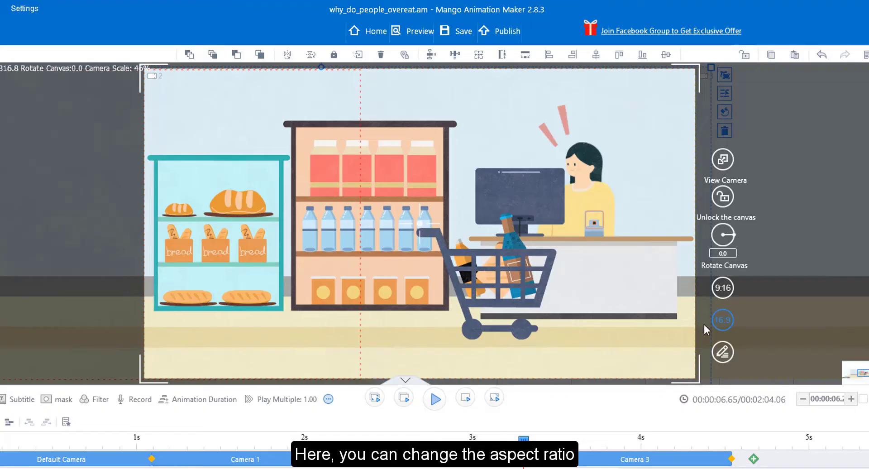
pyautogui.click(723, 352)
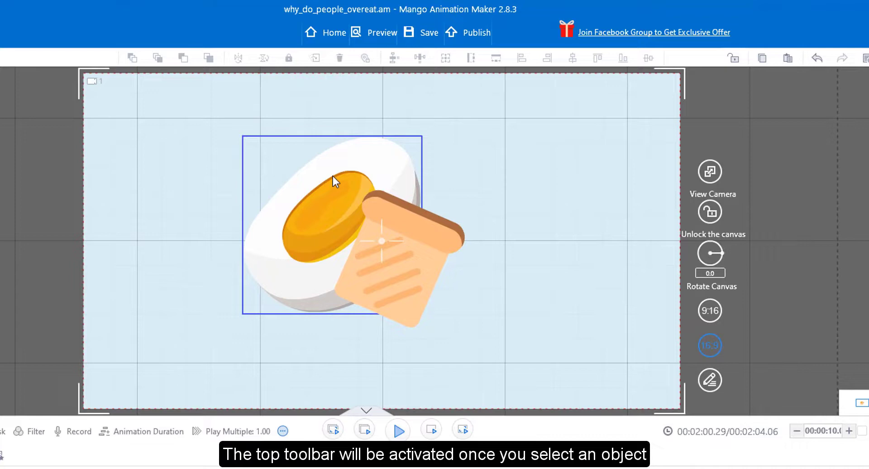
# Flip the egg-and-toast image horizontally and back, then centre it horizontally on the canvas
pyautogui.click(385, 125)
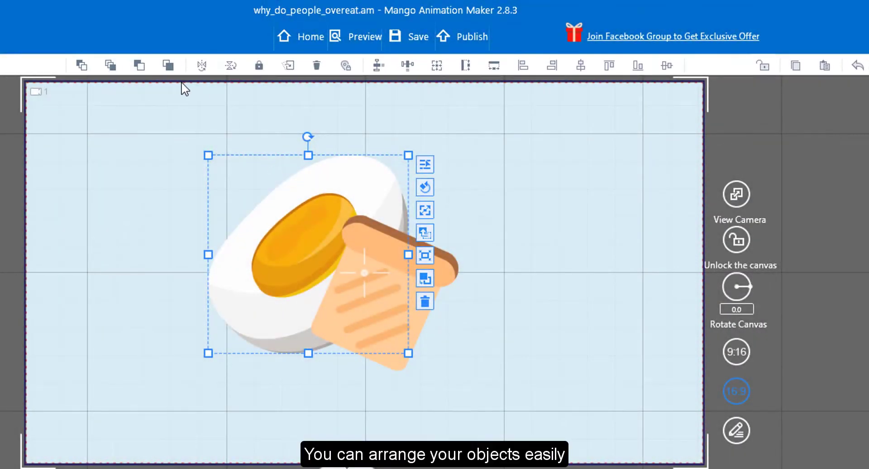
pyautogui.click(205, 66)
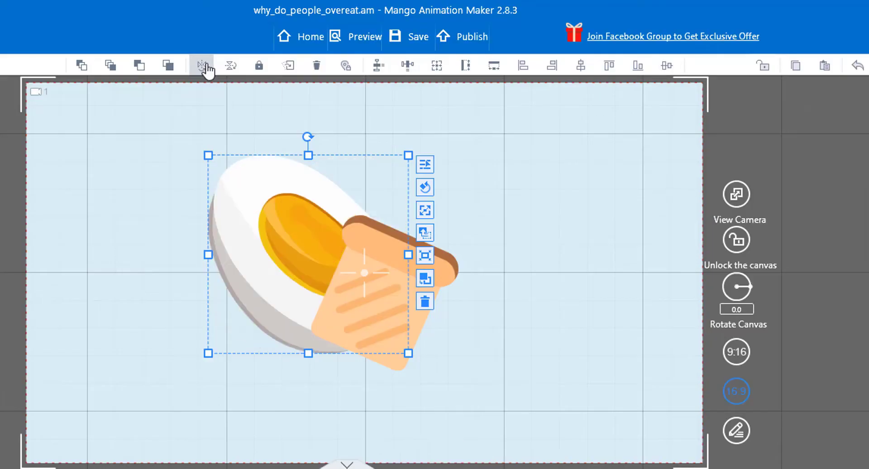
pyautogui.click(206, 67)
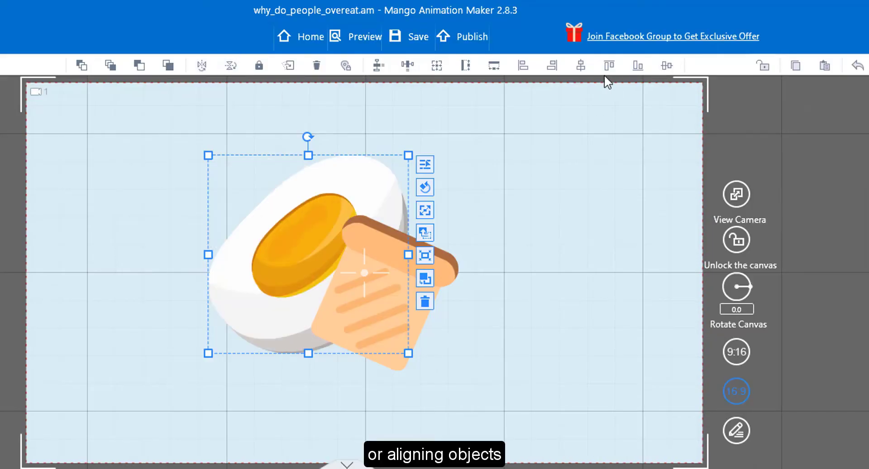
pyautogui.click(579, 74)
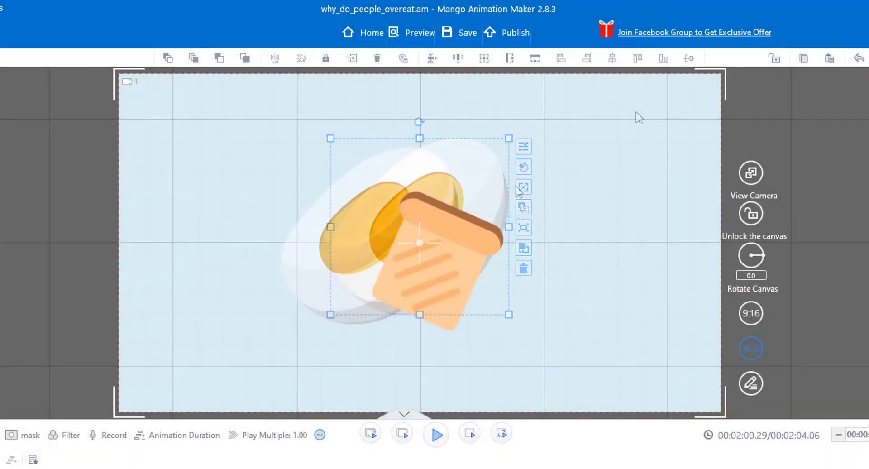
# Reselect the image and bring the egg in front of the toast
pyautogui.click(637, 112)
pyautogui.click(364, 183)
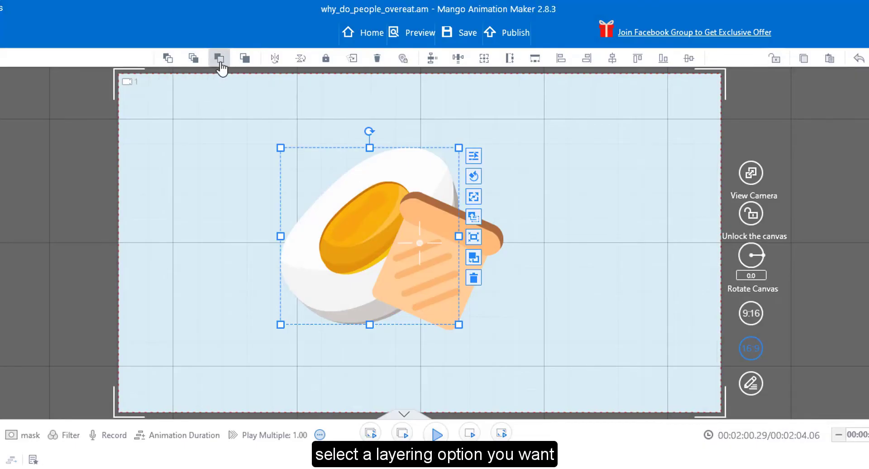
pyautogui.click(195, 64)
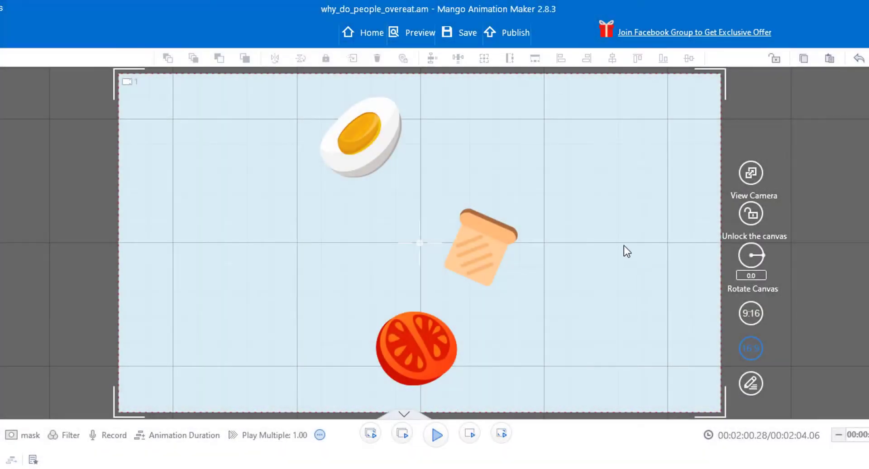
# Select the egg, toast and tomato together and align them to their left edges
pyautogui.click(366, 149)
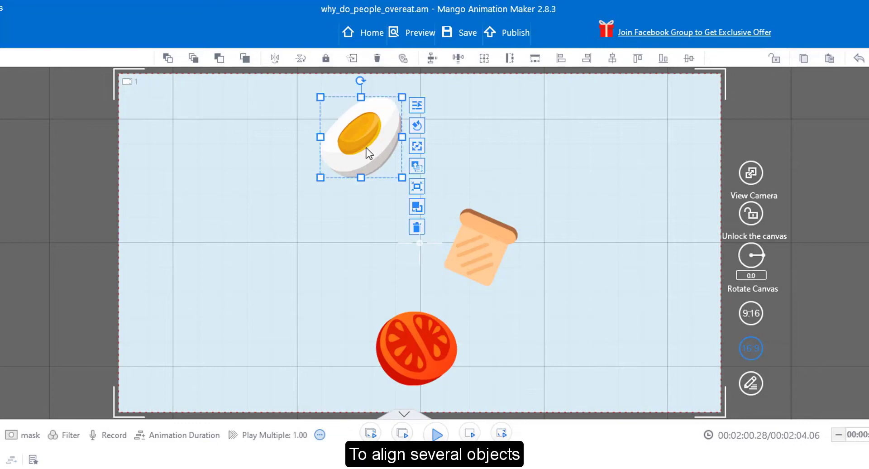
pyautogui.keyDown('shift'); pyautogui.click(496, 245); pyautogui.keyUp('shift')
pyautogui.keyDown('shift'); pyautogui.click(423, 340); pyautogui.keyUp('shift')
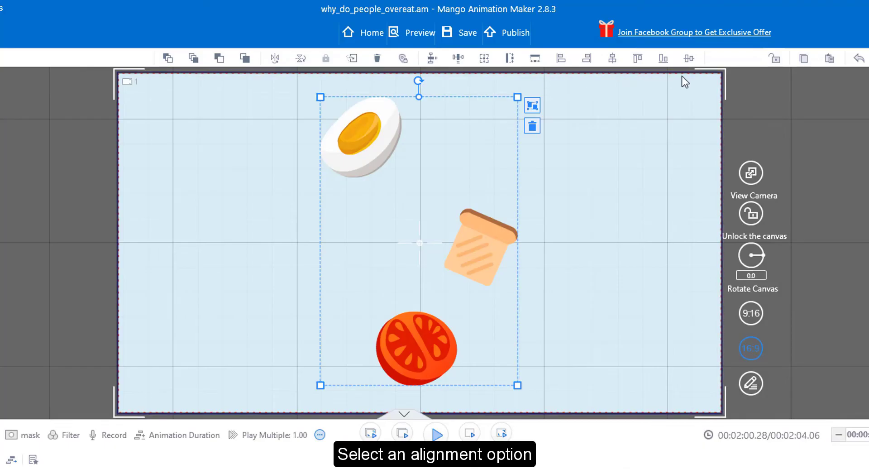
pyautogui.click(561, 58)
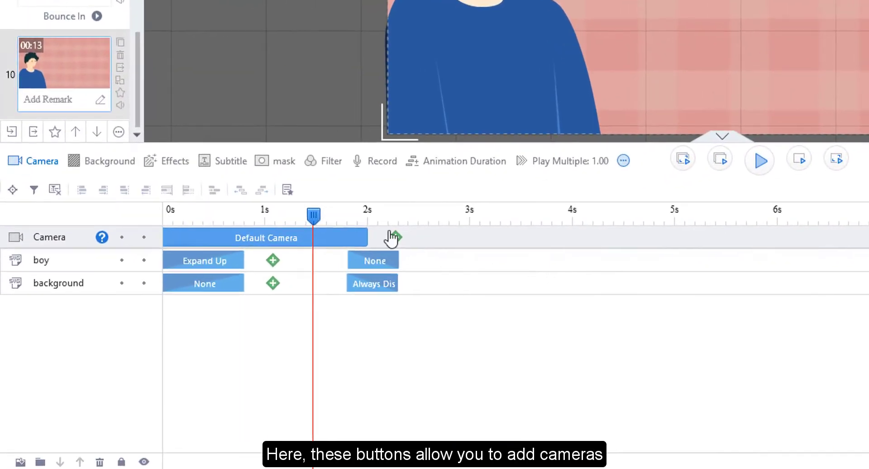
# Add Background, Background Effects, mask and Filter tracks to the timeline, checking the Subtitle options along the way
pyautogui.click(99, 164)
pyautogui.click(166, 169)
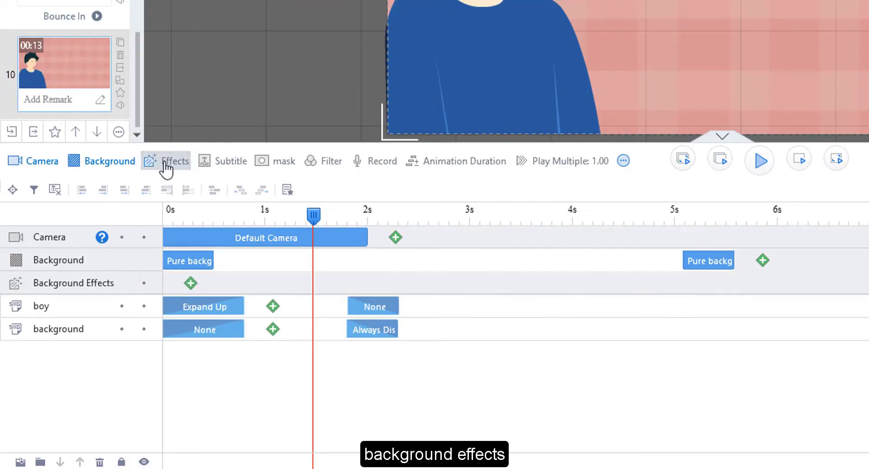
pyautogui.click(234, 169)
pyautogui.click(266, 168)
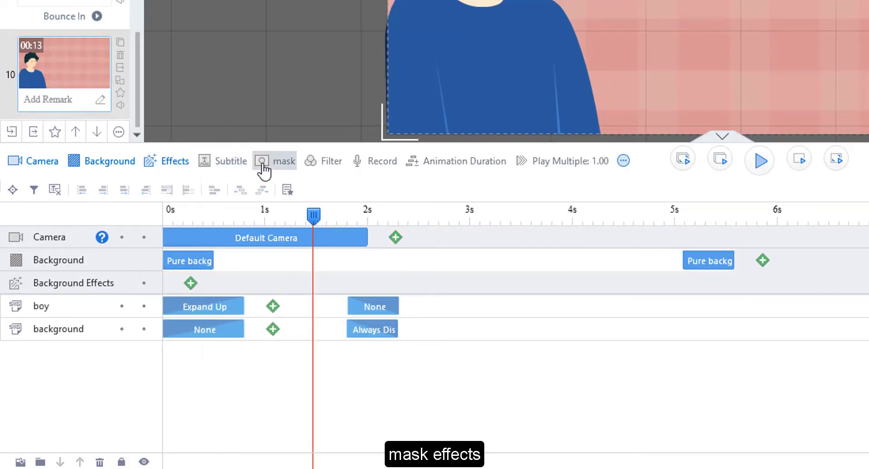
pyautogui.click(322, 168)
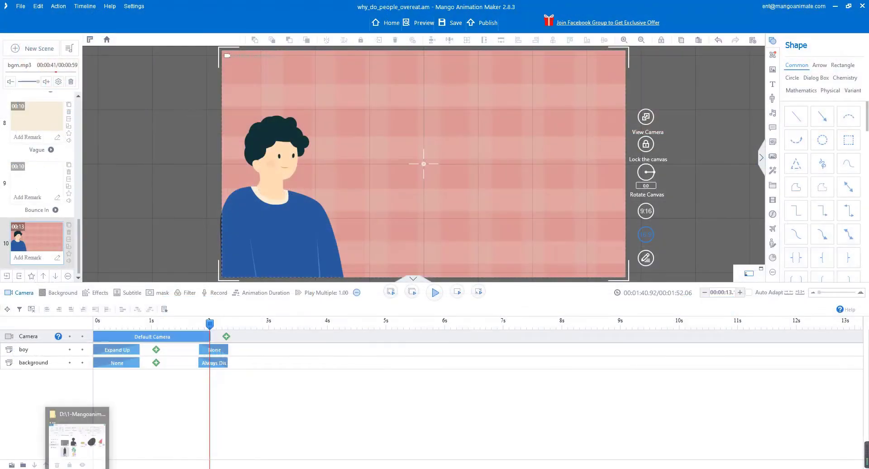
# Drag the egg, ice2 watermelon and juice bottle images from the IMG folder onto the canvas
pyautogui.click(77, 439)
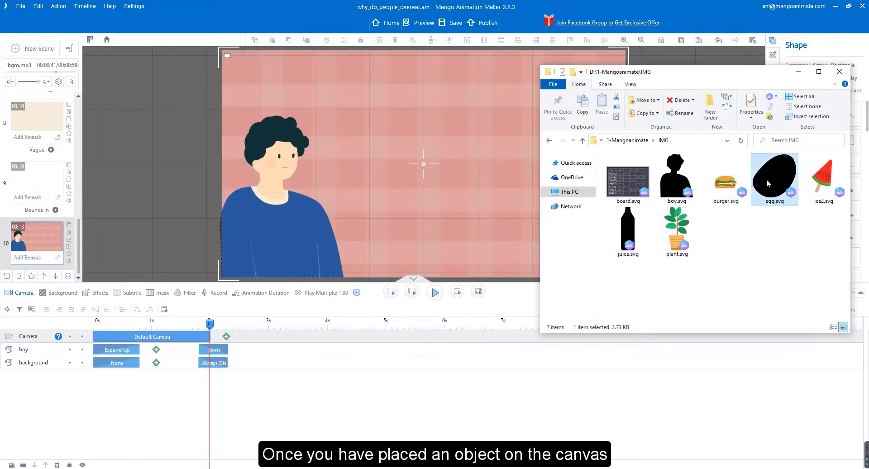
pyautogui.moveTo(765, 178); pyautogui.dragTo(407, 235)
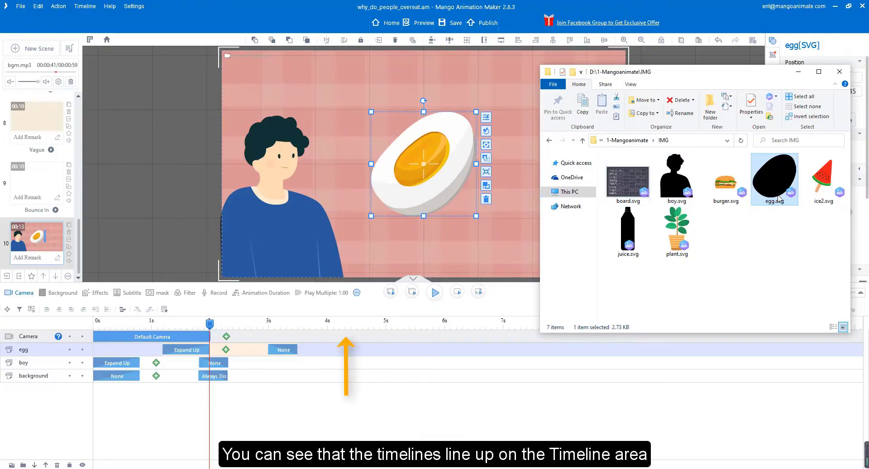
pyautogui.moveTo(822, 183); pyautogui.dragTo(481, 194)
pyautogui.moveTo(631, 219); pyautogui.dragTo(453, 182)
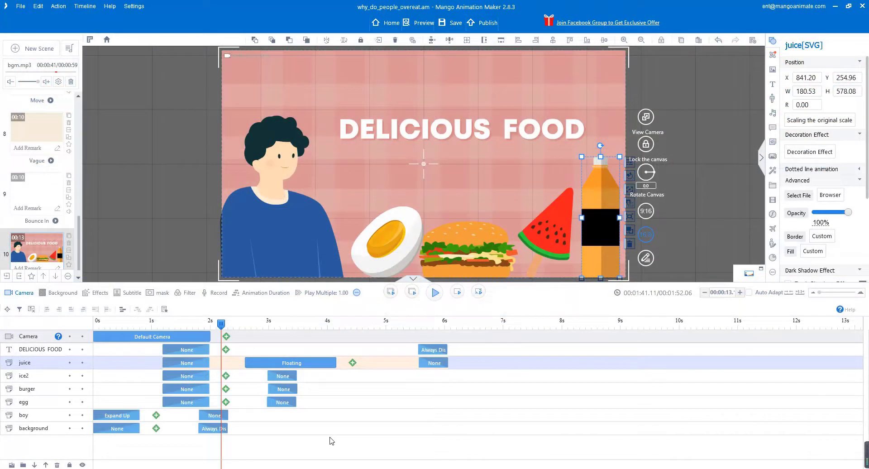
# Give the juice bottle a Slide Down entrance effect
pyautogui.click(319, 288)
pyautogui.doubleClick(245, 330)
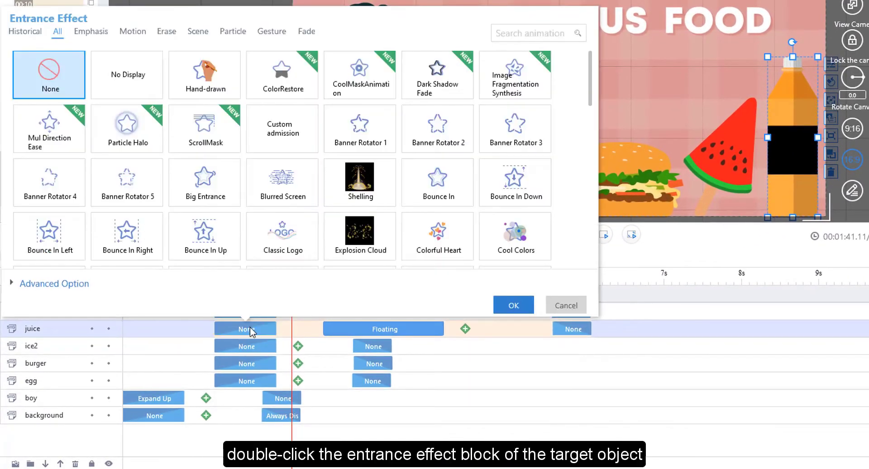
pyautogui.moveTo(592, 87); pyautogui.dragTo(583, 252)
pyautogui.click(26, 74)
pyautogui.click(514, 305)
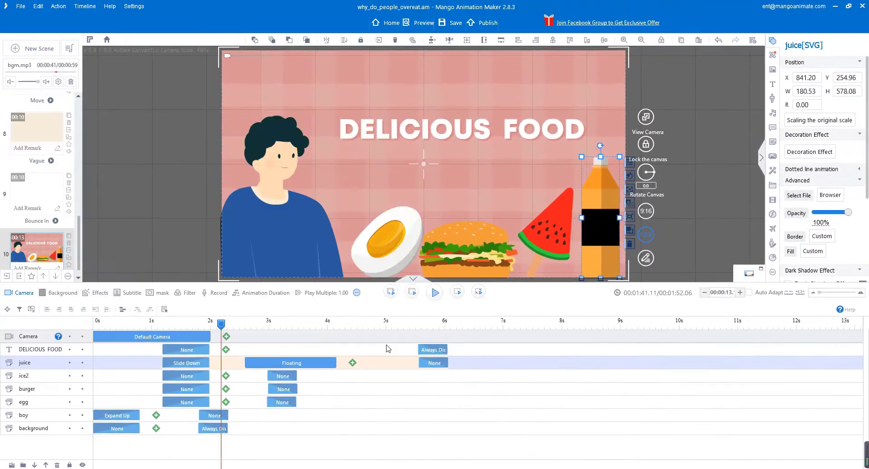
# Set the juice bottle's exit effect to Always Display
pyautogui.doubleClick(436, 366)
pyautogui.click(302, 171)
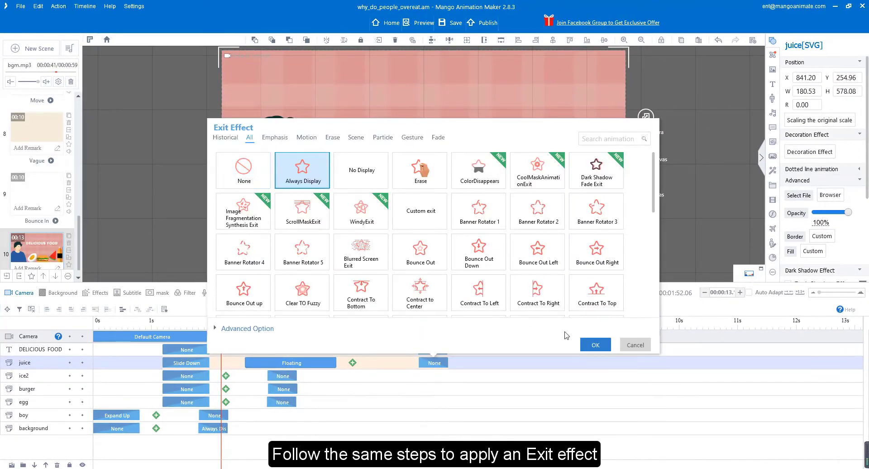
pyautogui.click(594, 345)
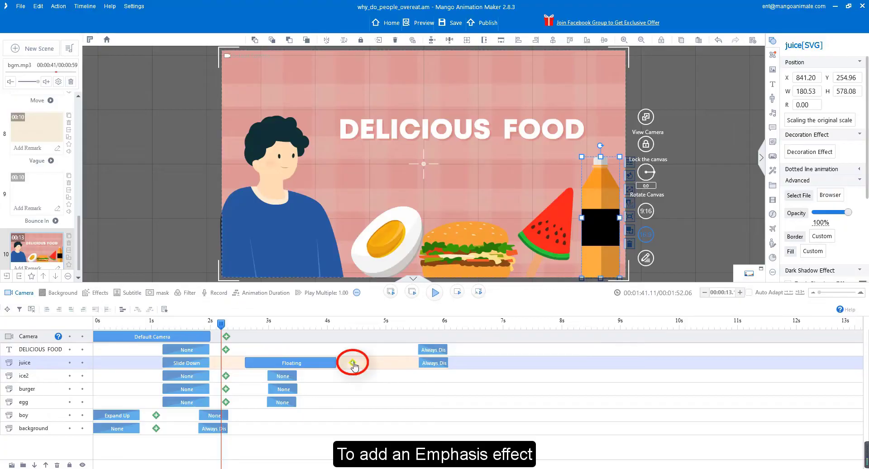
# Add a Tada emphasis effect to the juice bottle
pyautogui.click(353, 364)
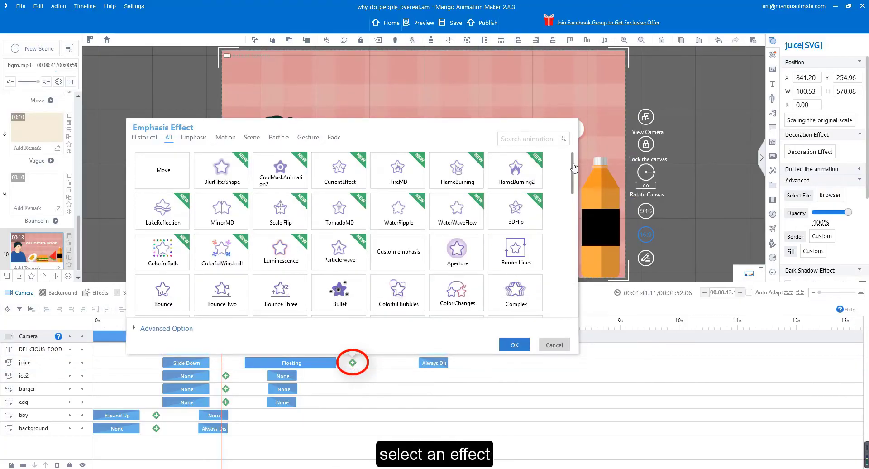
pyautogui.moveTo(573, 167); pyautogui.dragTo(559, 295)
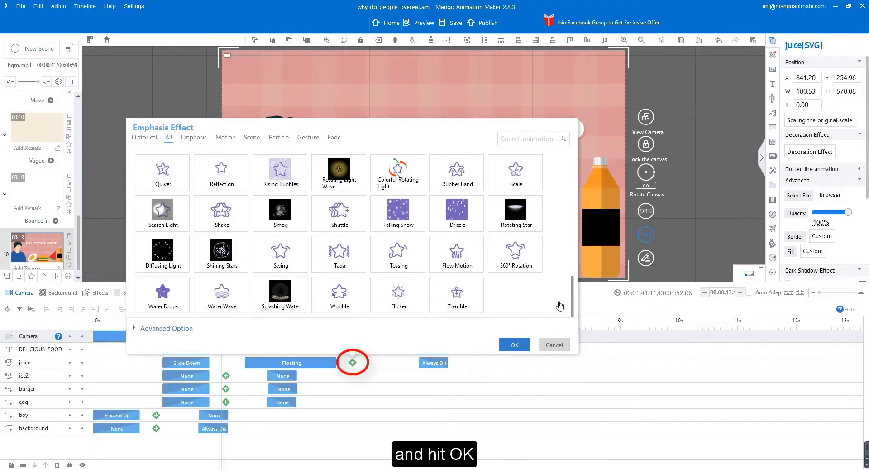
pyautogui.click(339, 252)
pyautogui.click(513, 344)
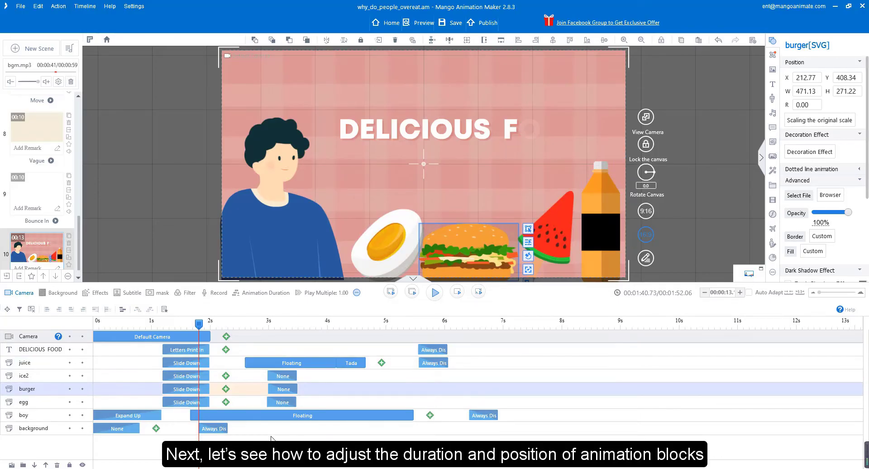
# Lengthen the boy's Floating animation and adjust its start time
pyautogui.click(292, 416)
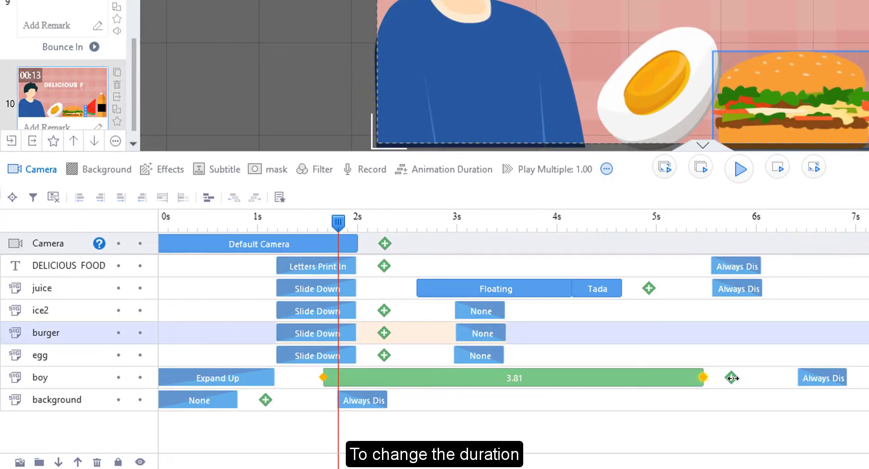
pyautogui.moveTo(733, 378); pyautogui.dragTo(797, 378)
pyautogui.moveTo(321, 378); pyautogui.dragTo(271, 379)
# Move the egg, burger, ice2 and juice Slide Down animations earlier in a staggered order
pyautogui.click(317, 353)
pyautogui.moveTo(317, 352); pyautogui.dragTo(242, 352)
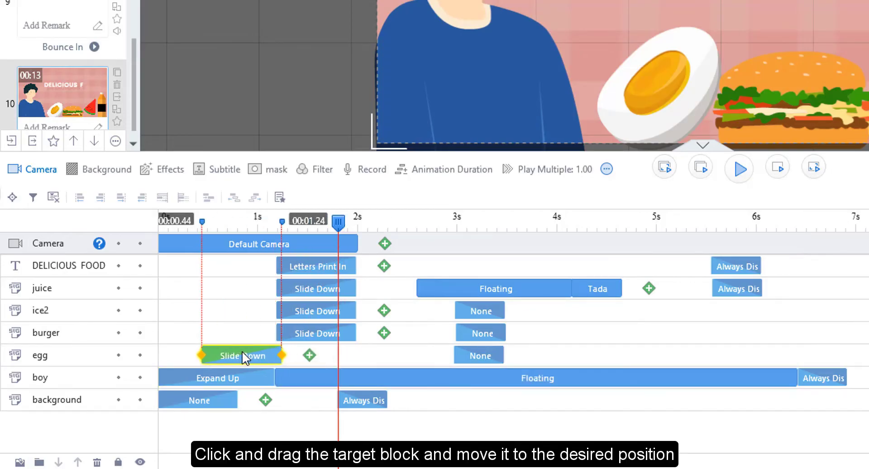
pyautogui.moveTo(317, 333); pyautogui.dragTo(262, 332)
pyautogui.moveTo(317, 310); pyautogui.dragTo(282, 311)
pyautogui.moveTo(326, 289); pyautogui.dragTo(241, 268)
# Select the egg, burger and ice2 None exit blocks and move them together to about 6.4s
pyautogui.click(313, 269)
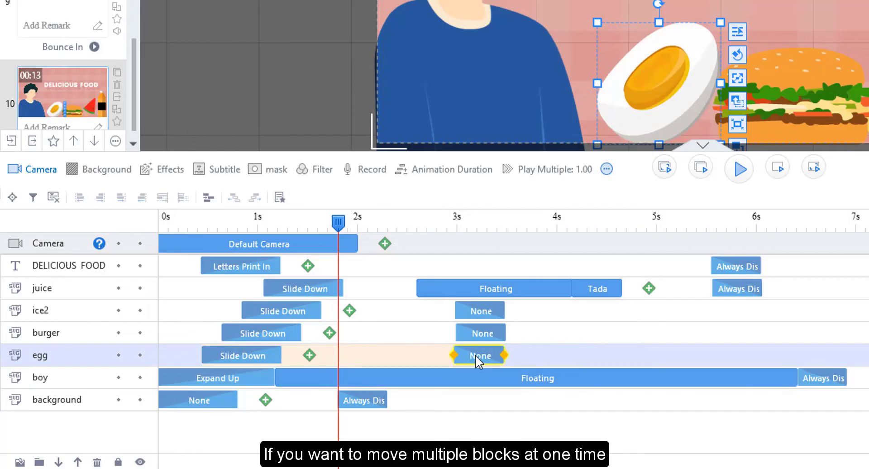
pyautogui.keyDown('ctrl'); pyautogui.click(482, 329); pyautogui.keyUp('ctrl')
pyautogui.keyDown('ctrl'); pyautogui.click(480, 313); pyautogui.keyUp('ctrl')
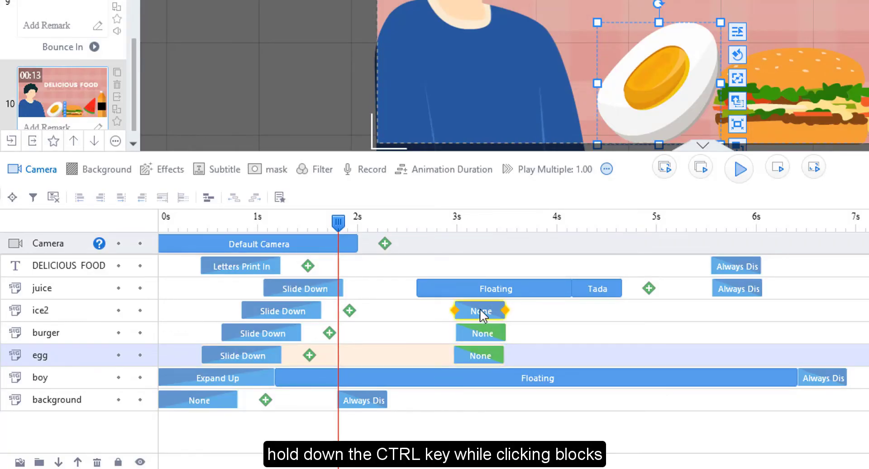
pyautogui.moveTo(480, 308); pyautogui.dragTo(825, 333)
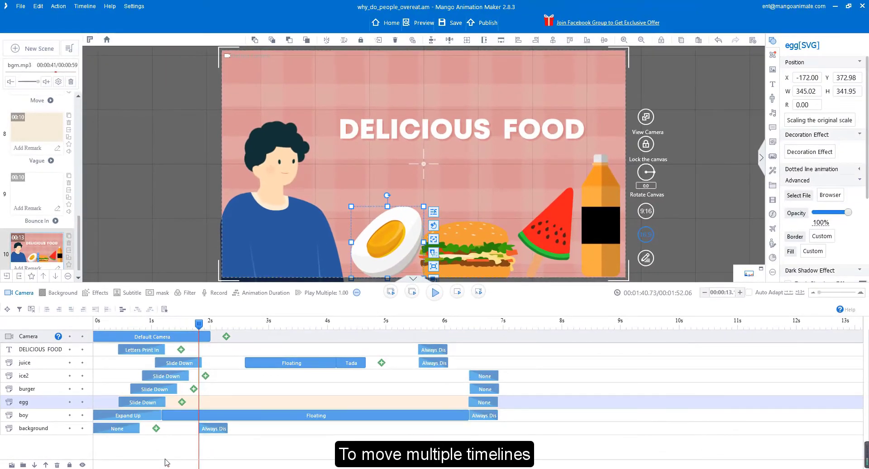
# Select all tracks from DELICIOUS FOOD to background, shift them together, and align exits to end together
pyautogui.click(438, 430)
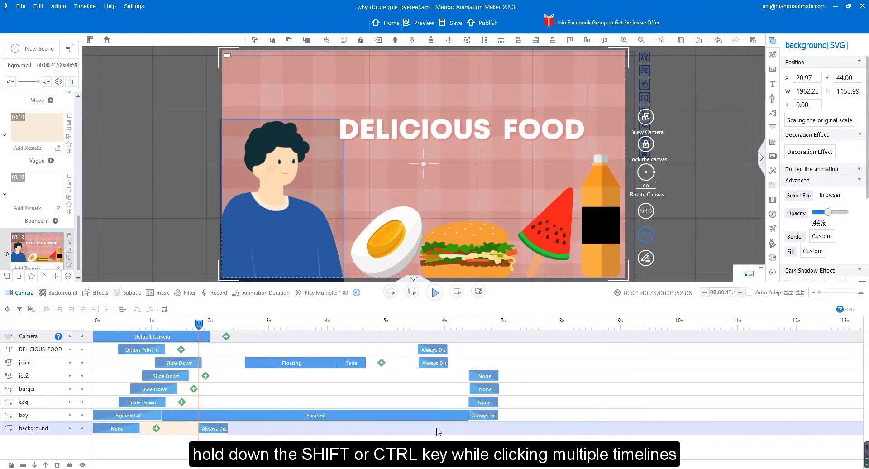
pyautogui.keyDown('shift'); pyautogui.click(396, 351); pyautogui.keyUp('shift')
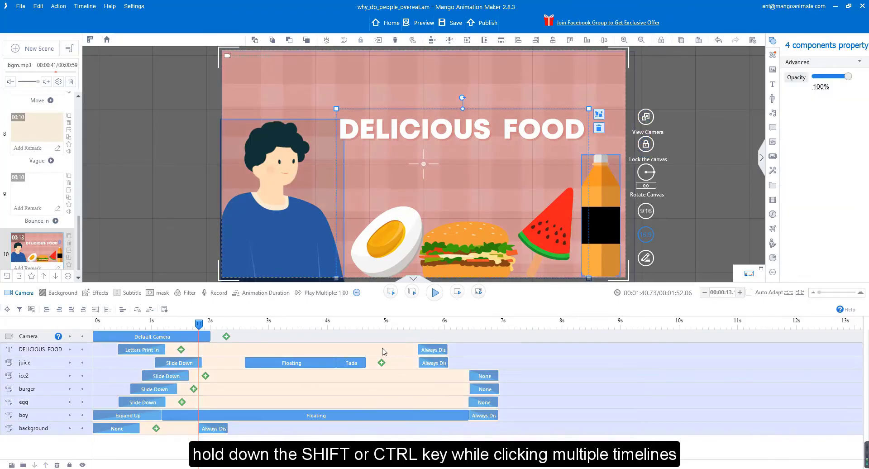
pyautogui.moveTo(393, 351); pyautogui.dragTo(549, 360)
pyautogui.moveTo(406, 370); pyautogui.dragTo(231, 361)
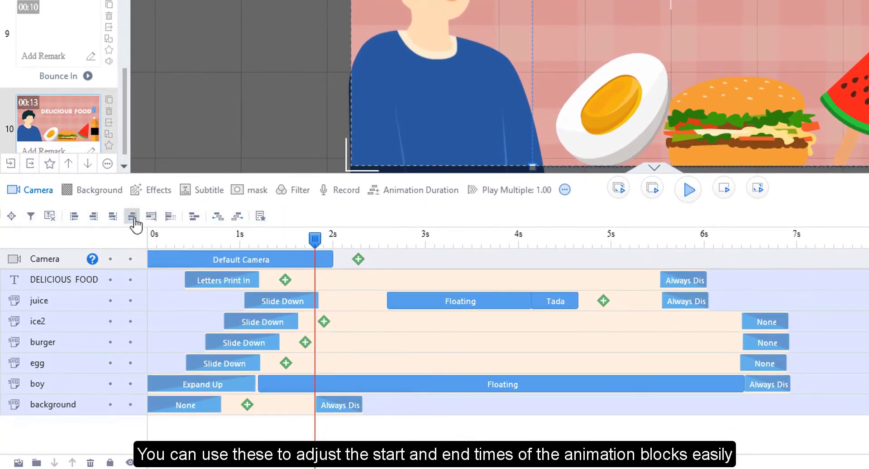
pyautogui.click(133, 217)
pyautogui.click(133, 218)
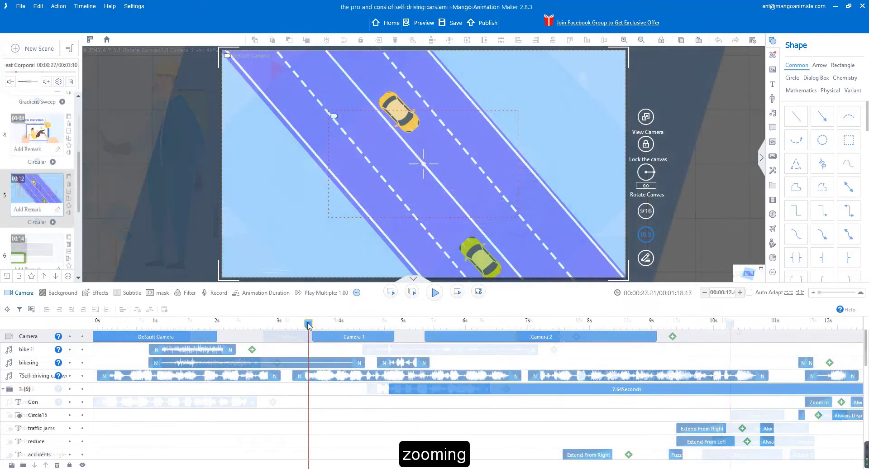
# Preview the Camera 2 shot, then play the Working-from-Home sample scene
pyautogui.moveTo(308, 324); pyautogui.dragTo(462, 324)
pyautogui.click(482, 339)
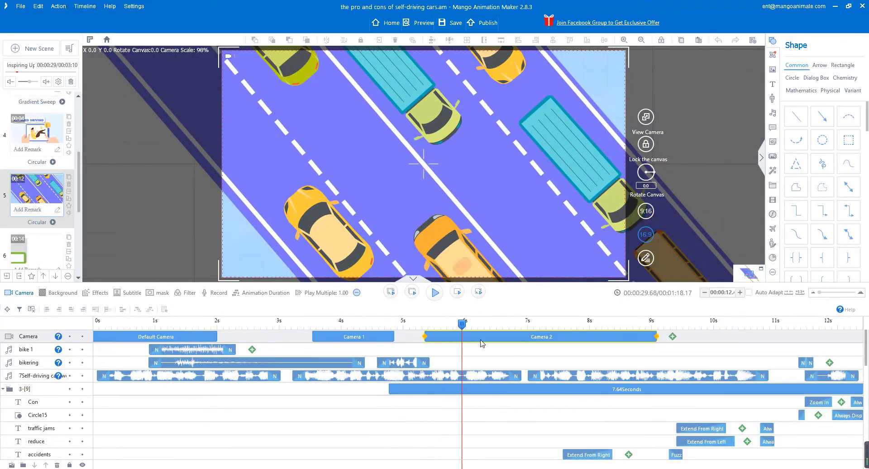
pyautogui.press('space')
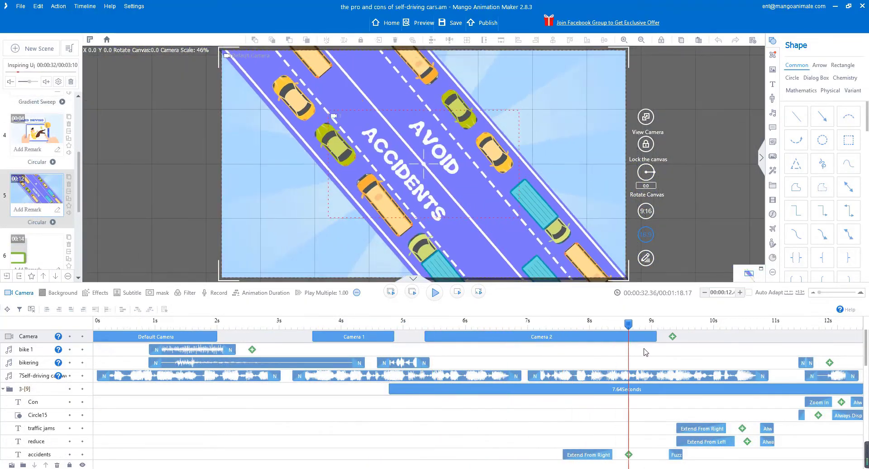
pyautogui.click(436, 294)
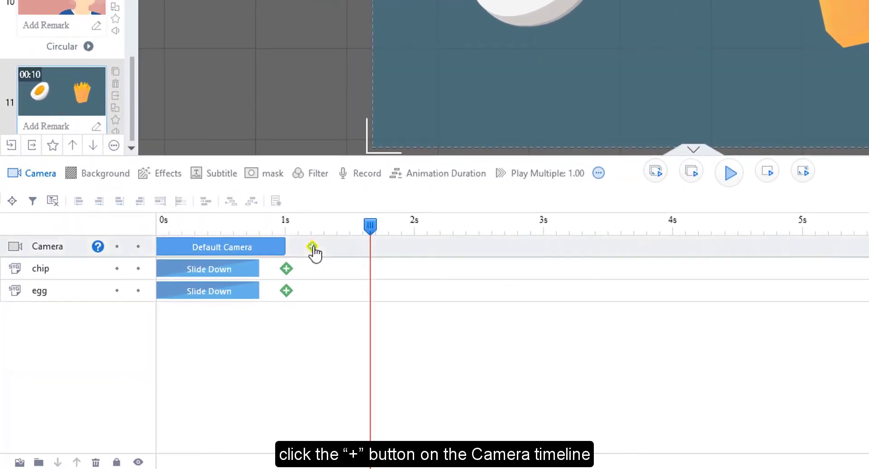
# Add a Default Specification camera shot and reposition its frame over the egg and fries
pyautogui.click(312, 247)
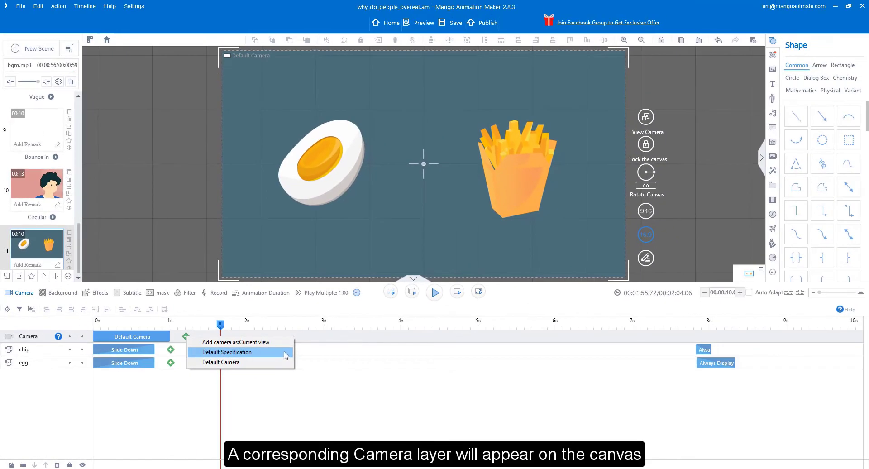
pyautogui.click(471, 273)
pyautogui.click(455, 85)
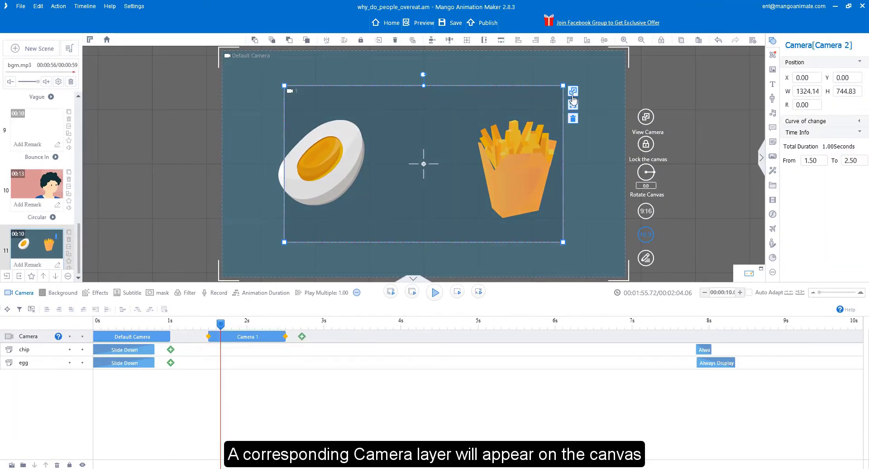
pyautogui.moveTo(431, 145); pyautogui.dragTo(403, 151)
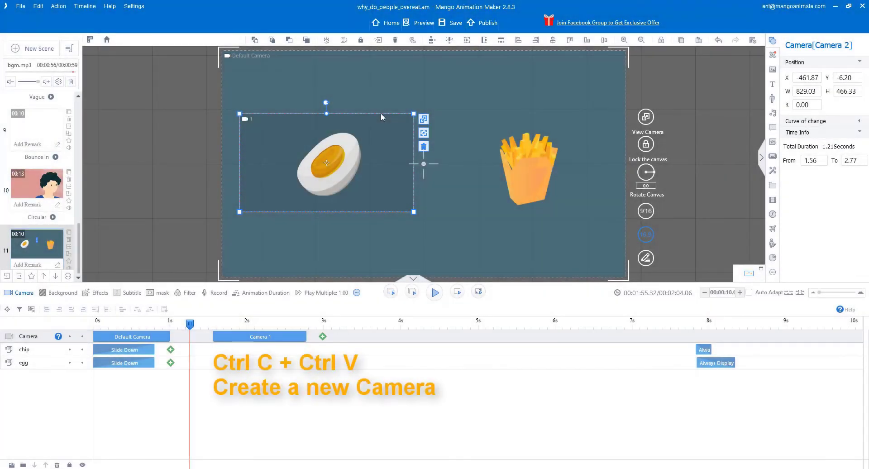
# Copy and paste the camera as Camera 2, move it onto the fries, and preview the zoom
pyautogui.hotkey('ctrl', 'c')
pyautogui.hotkey('ctrl', 'v')
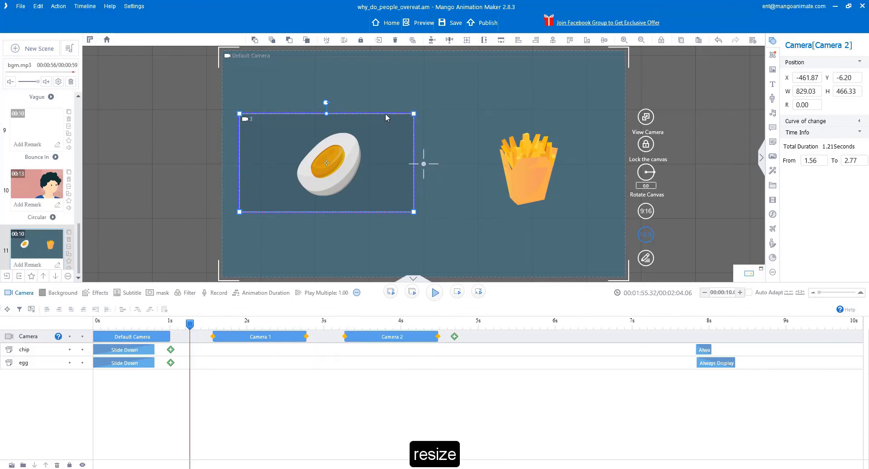
pyautogui.moveTo(385, 113); pyautogui.dragTo(587, 117)
pyautogui.moveTo(190, 323); pyautogui.dragTo(211, 326)
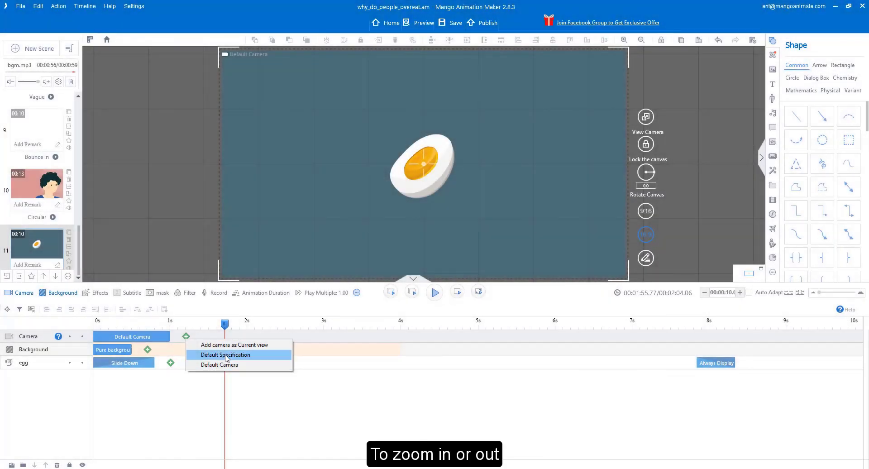
# Add a default camera shot at 1.5s and shrink its frame tightly around the egg
pyautogui.click(226, 355)
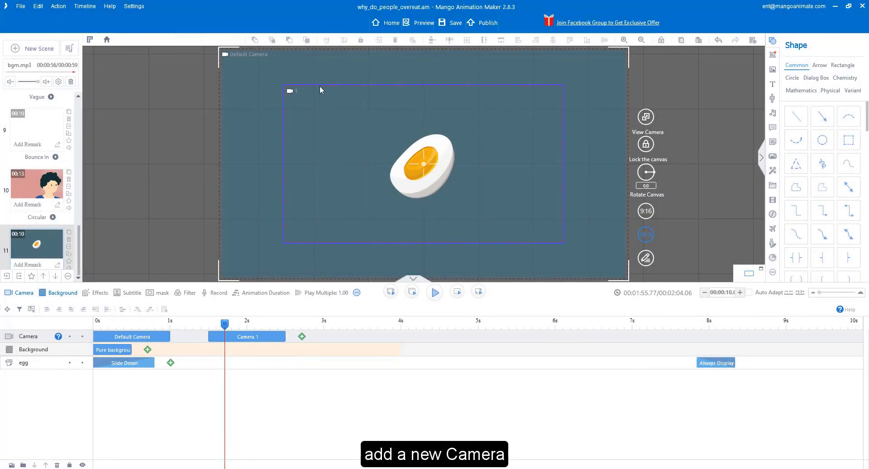
pyautogui.click(284, 86)
pyautogui.moveTo(283, 85); pyautogui.dragTo(357, 128)
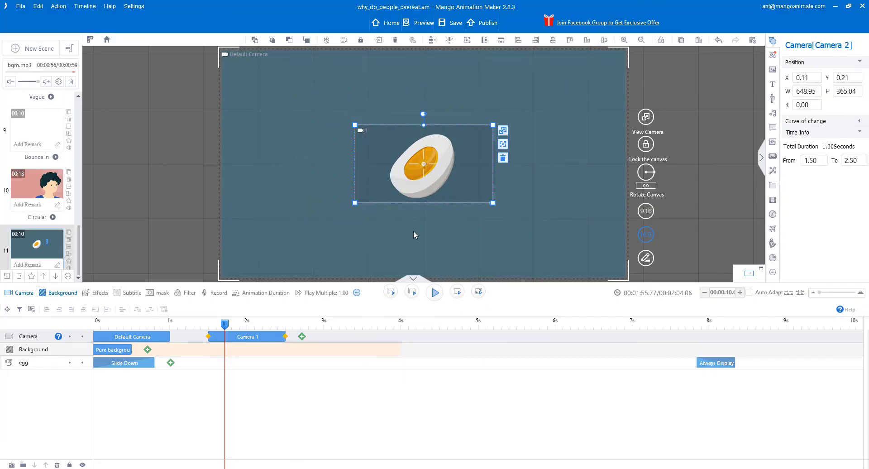
# Add a second default camera at 3s and enlarge its frame wider around the egg
pyautogui.click(302, 336)
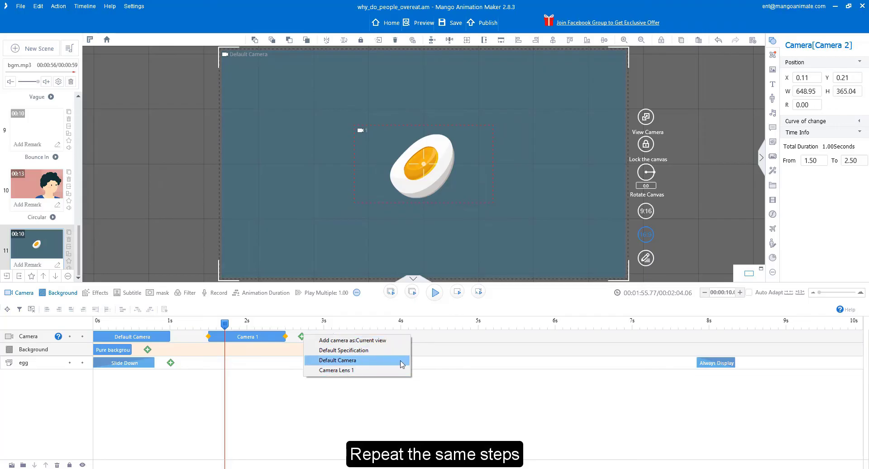
pyautogui.click(383, 361)
pyautogui.click(413, 135)
pyautogui.moveTo(355, 125); pyautogui.dragTo(292, 80)
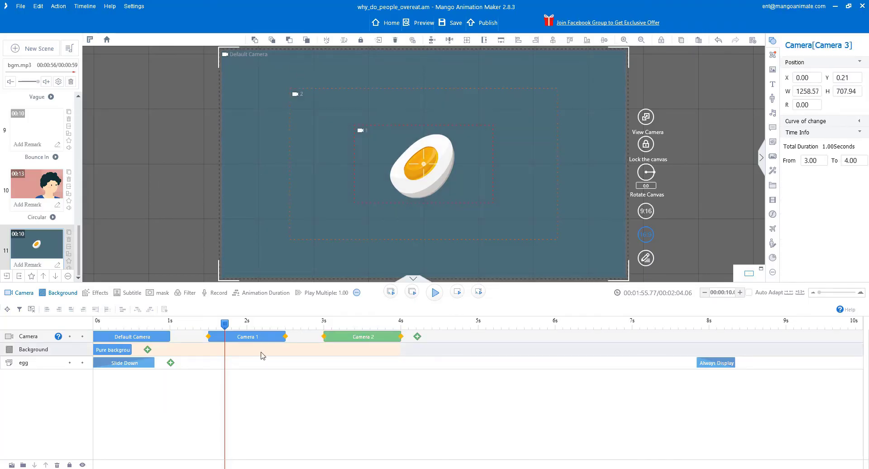
# Add a light blue background change at about 3.5s and play the scene to preview the zoom
pyautogui.click(148, 350)
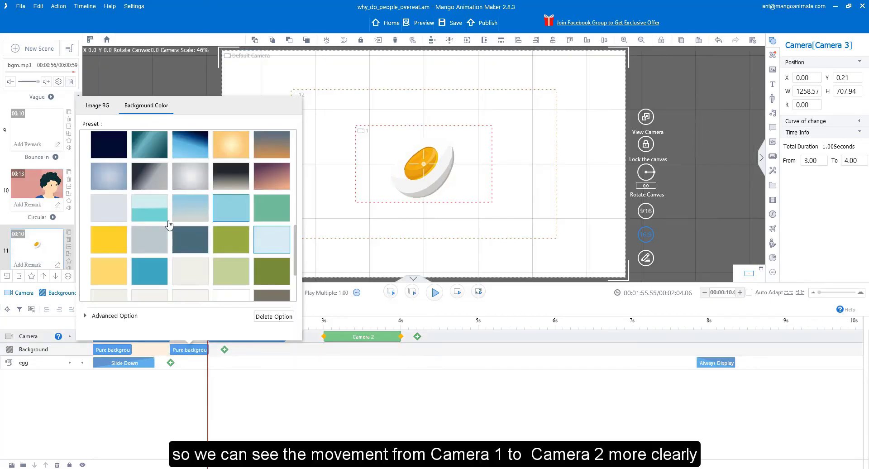
pyautogui.scroll(-2, 152, 234)
pyautogui.click(279, 186)
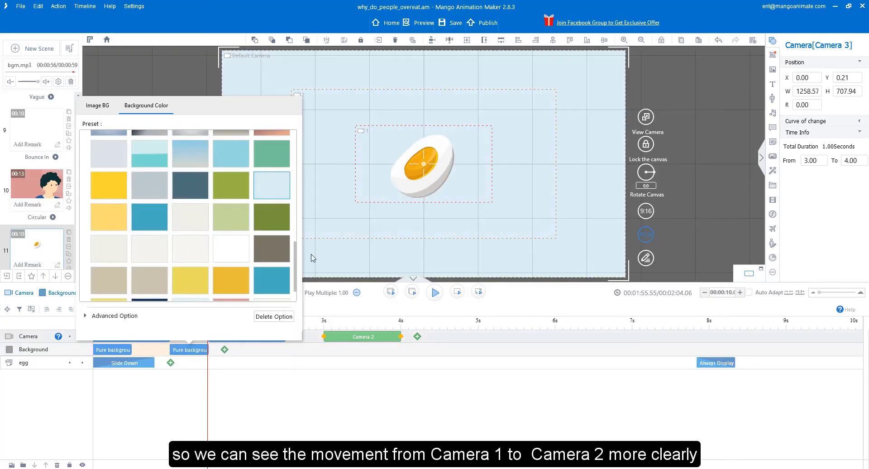
pyautogui.click(300, 379)
pyautogui.moveTo(191, 350); pyautogui.dragTo(383, 353)
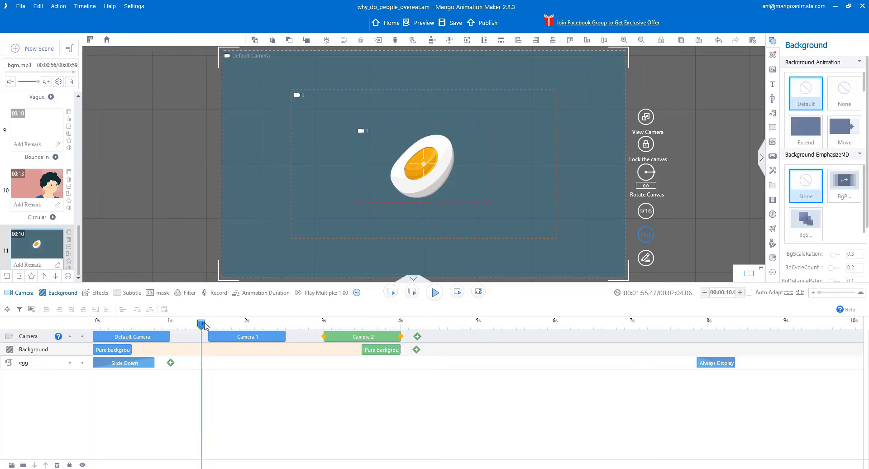
pyautogui.click(435, 293)
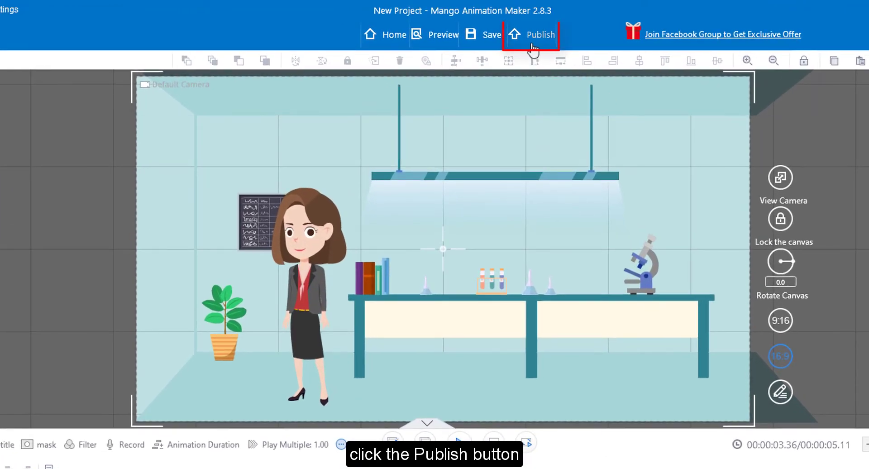
# Publish the project as a 1080P mp4 video, New-Project1.mp4, after briefly checking the GIF options
pyautogui.click(533, 45)
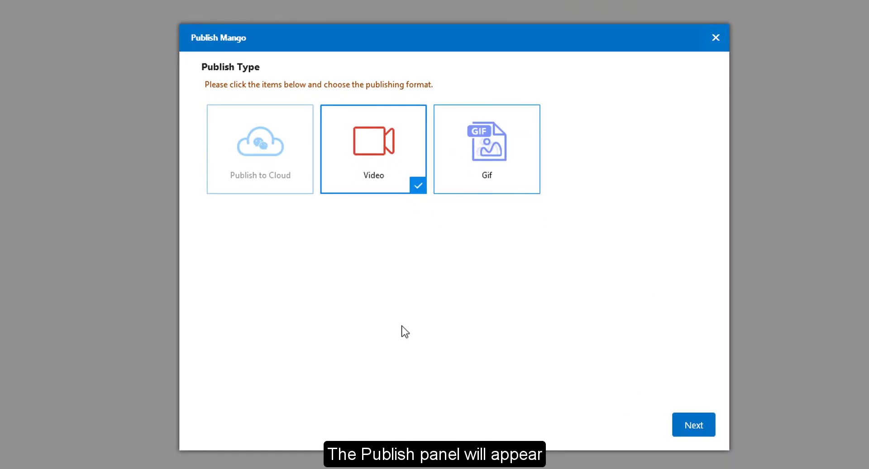
pyautogui.click(692, 430)
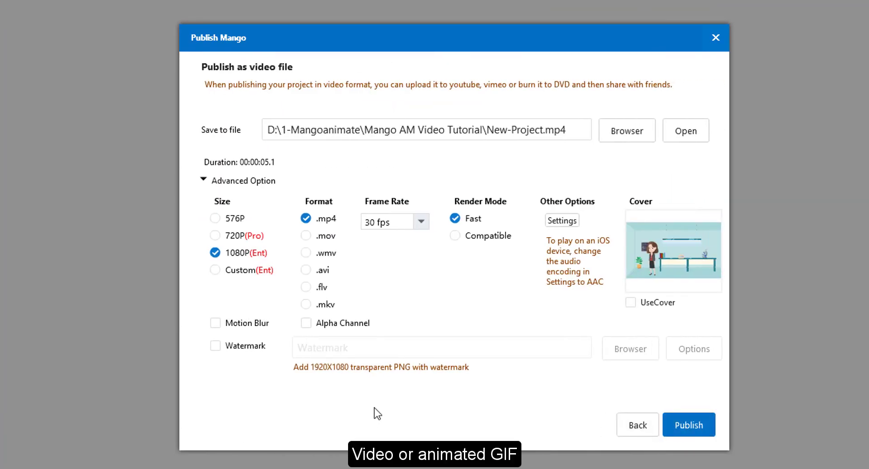
pyautogui.click(633, 428)
pyautogui.click(472, 189)
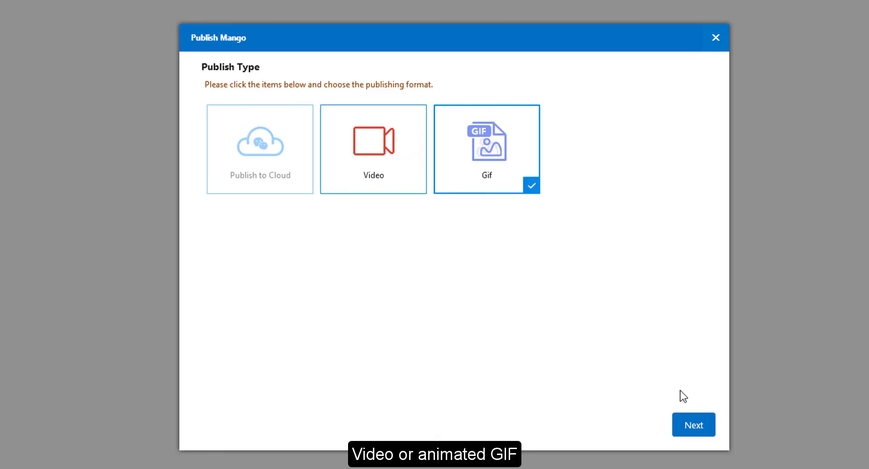
pyautogui.click(704, 431)
pyautogui.click(202, 183)
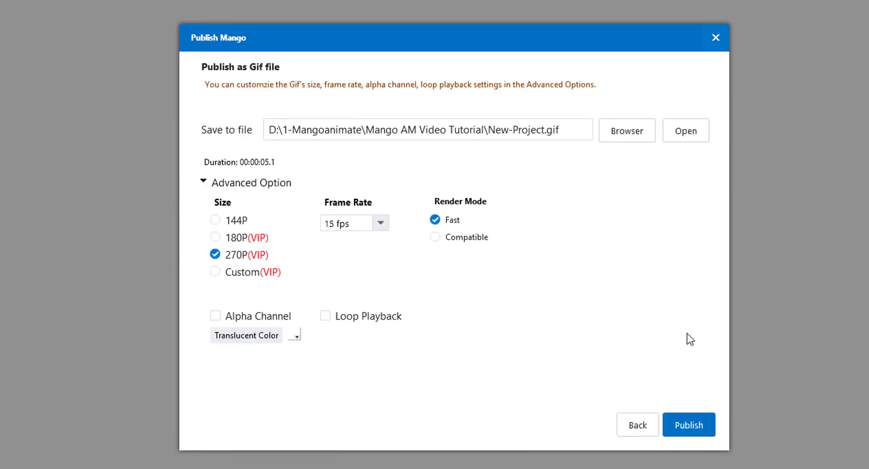
pyautogui.click(652, 430)
pyautogui.click(364, 184)
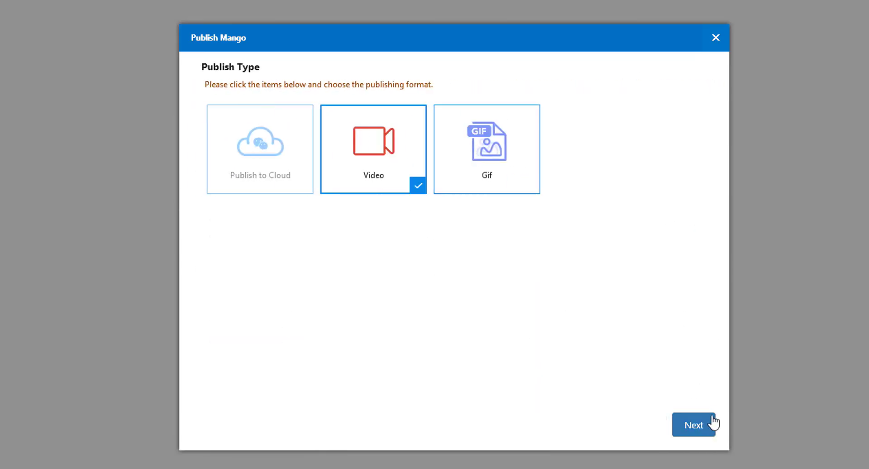
pyautogui.click(709, 424)
pyautogui.click(701, 431)
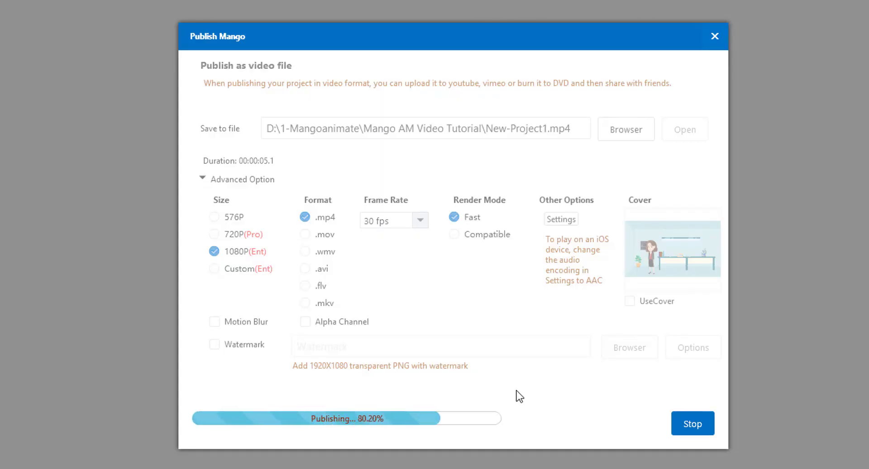